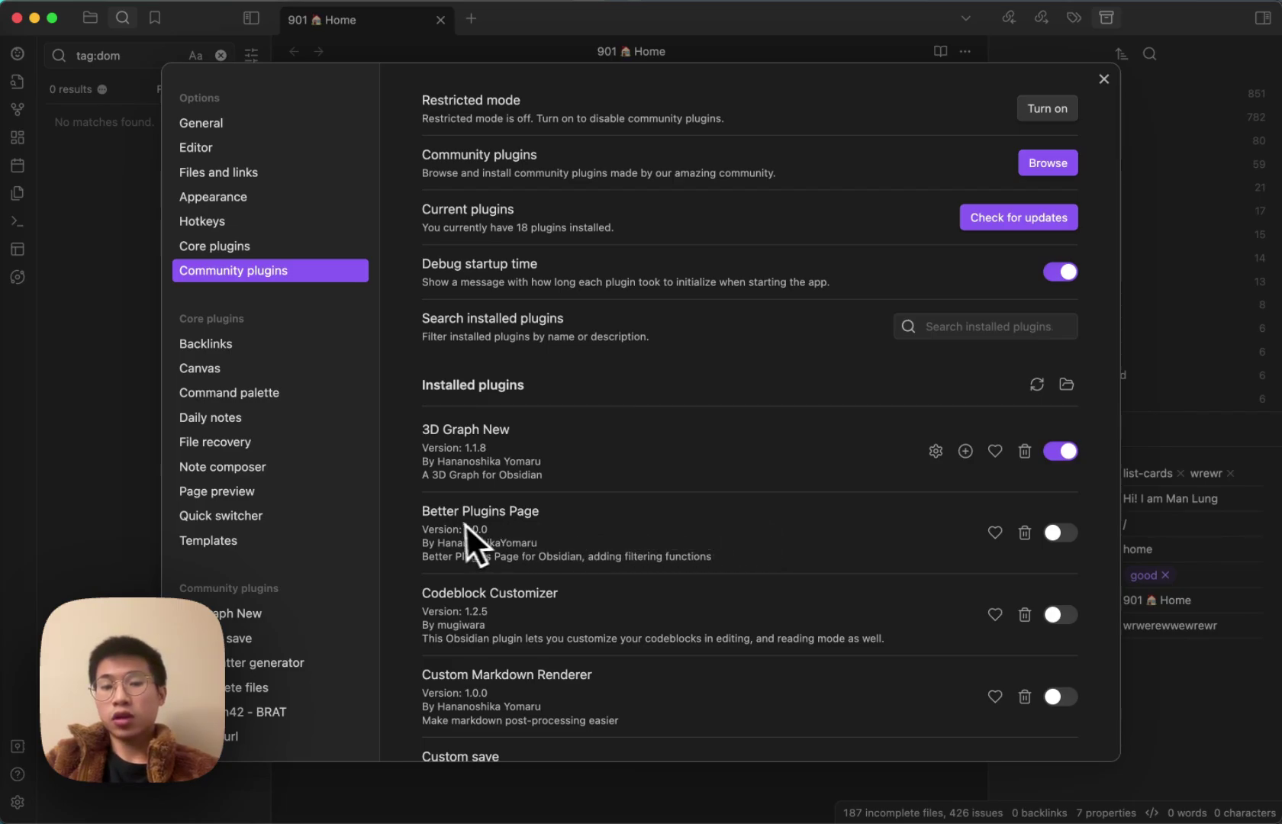
# - Bring the obsidian-better-plugin-page GitHub repository window to the front and scroll its file list
pyautogui.hotkey('ctrl', 'Up')
pyautogui.click(633, 517)
pyautogui.scroll(15, 667, 535)
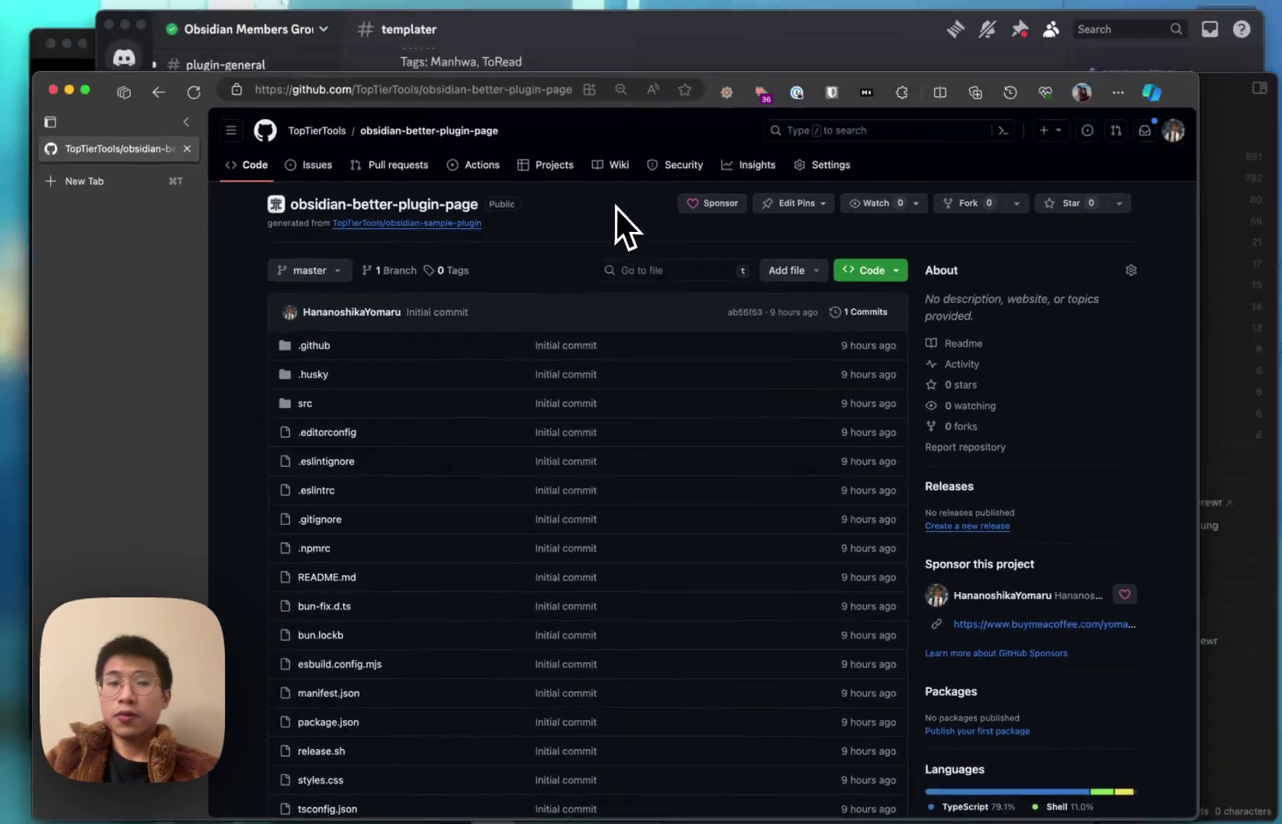
# - Switch back to Obsidian and scroll through the Community plugins settings
pyautogui.hotkey('ctrl', 'Up')
pyautogui.press('super+Tab')
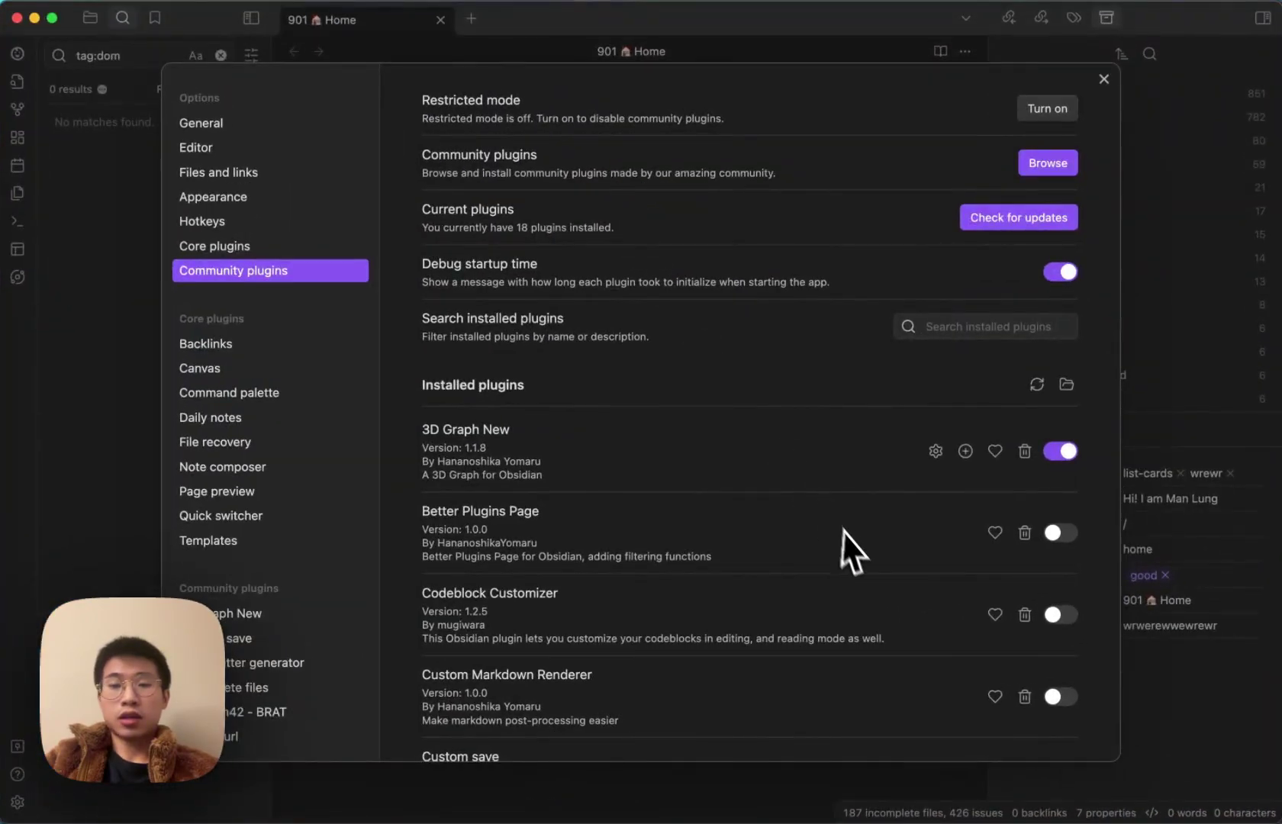
pyautogui.scroll(-3, 870, 519)
pyautogui.scroll(3, 866, 519)
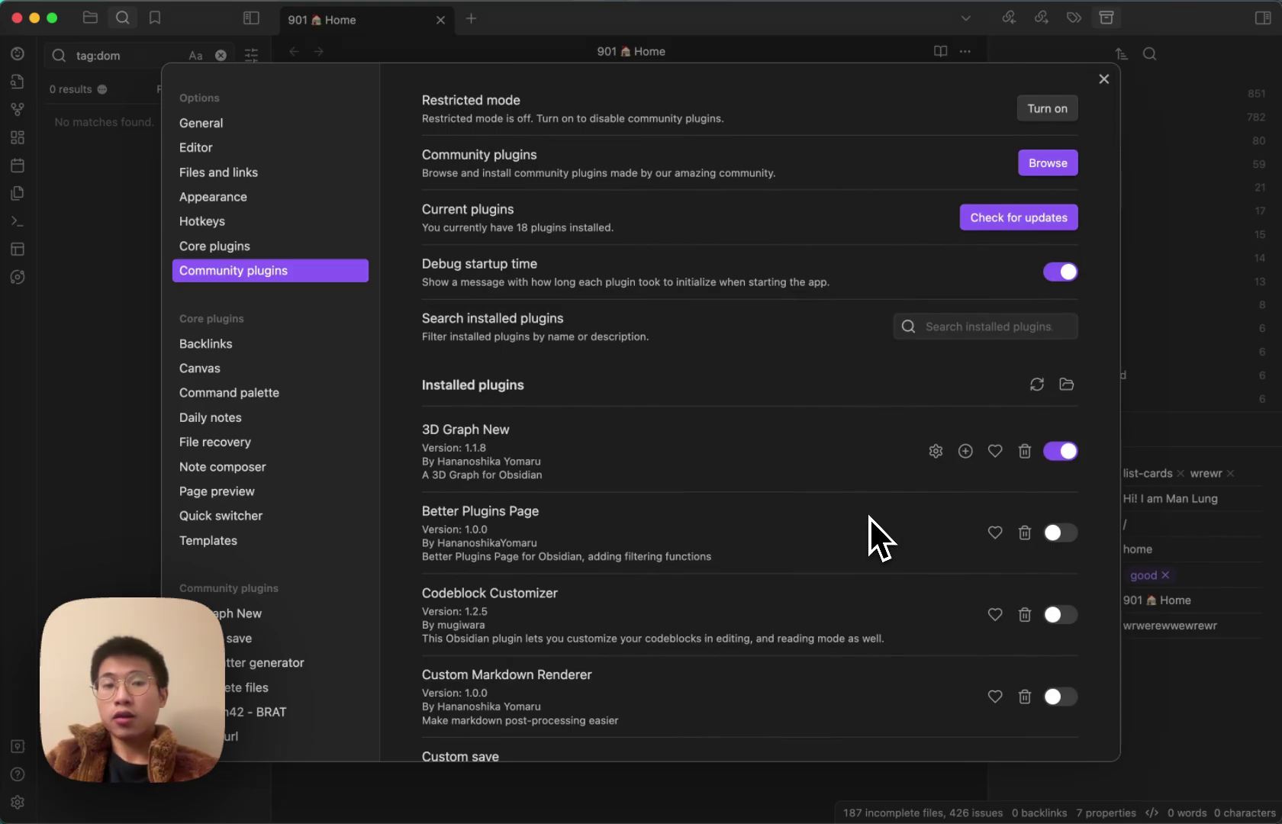
# - Open the community plugin browser and scroll through its grid of 1,347 plugins
pyautogui.click(1048, 163)
pyautogui.scroll(-2, 680, 414)
pyautogui.scroll(-20, 680, 415)
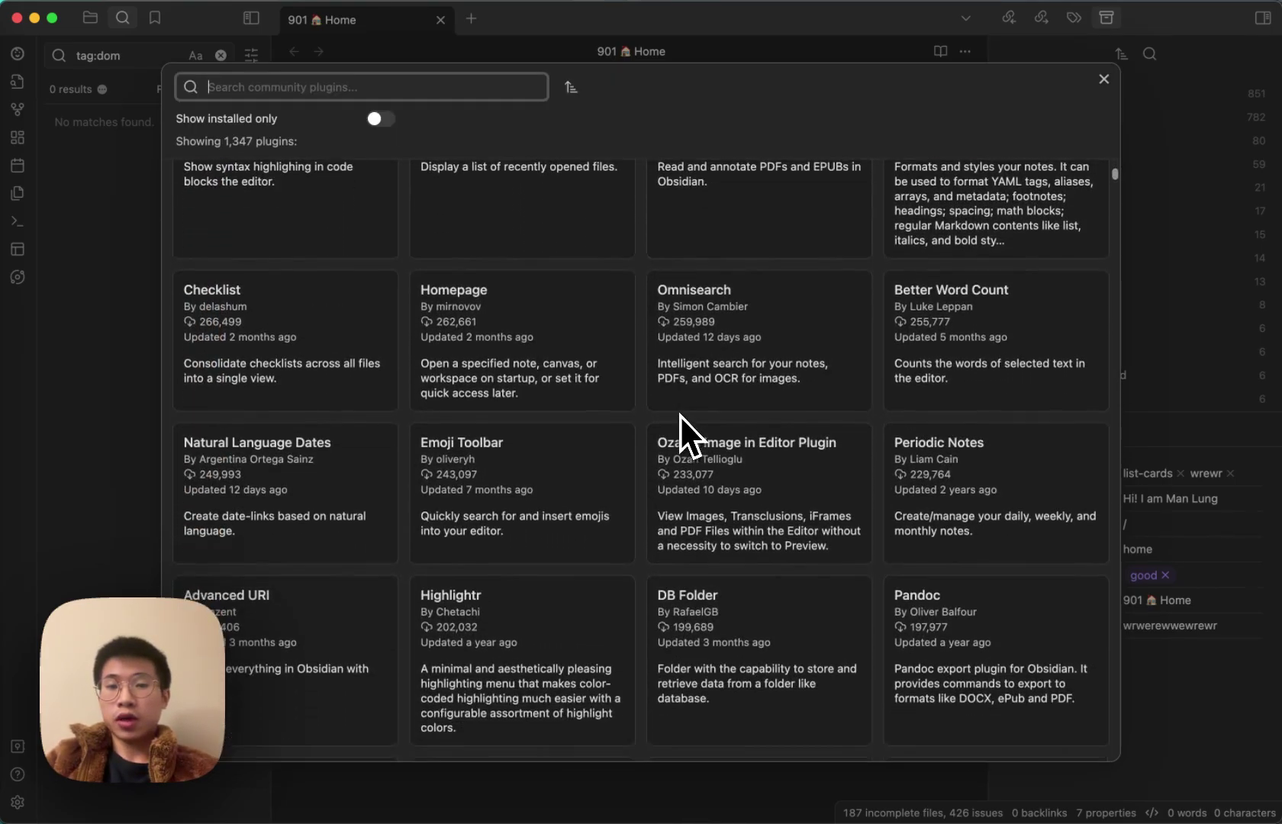
pyautogui.scroll(20, 680, 414)
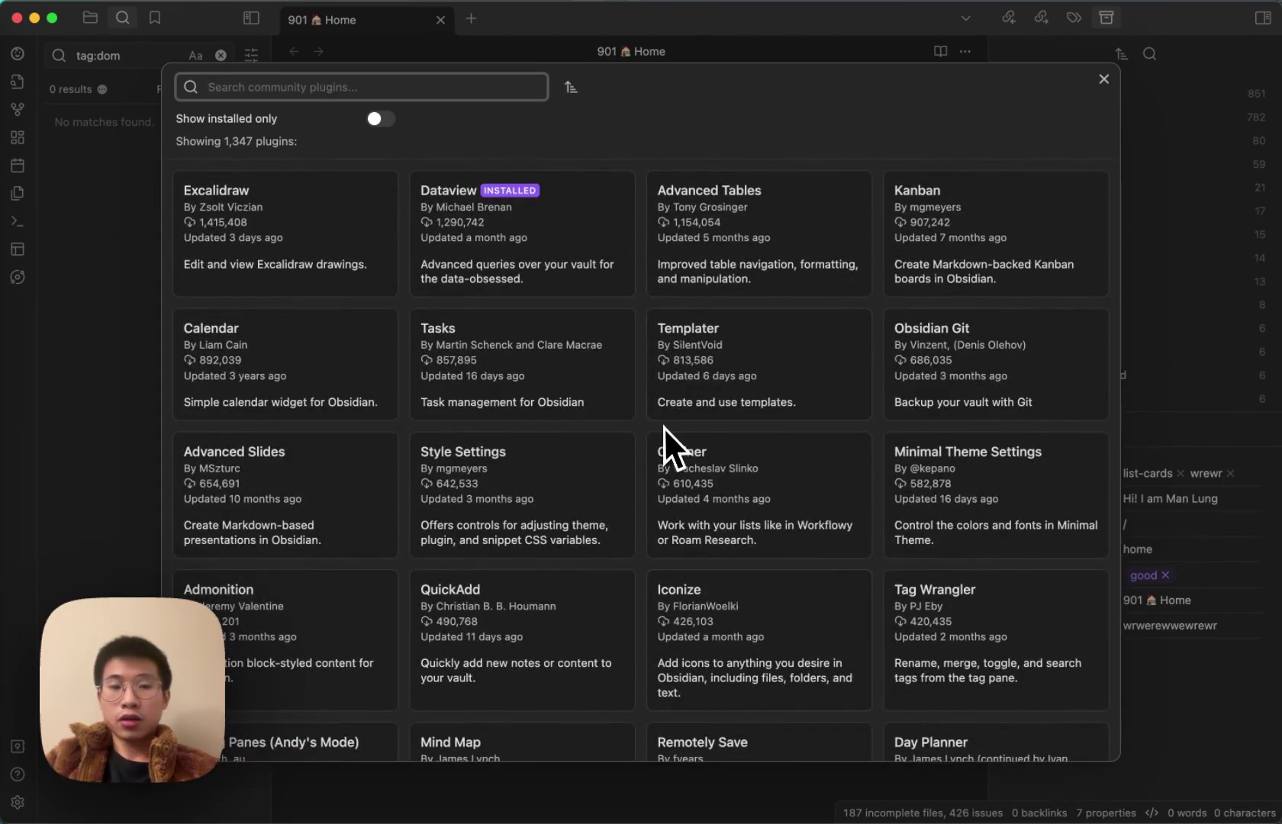
pyautogui.scroll(-1, 684, 485)
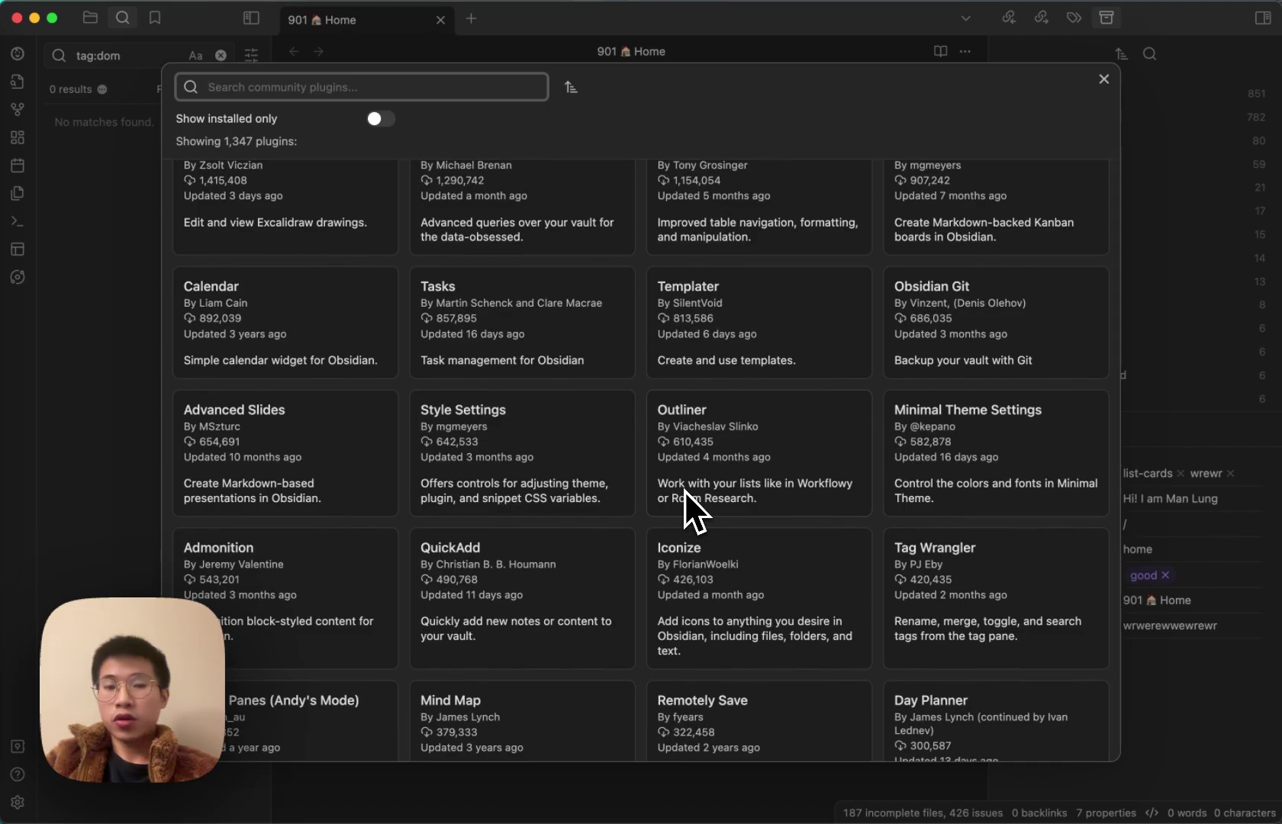
pyautogui.scroll(-5, 684, 490)
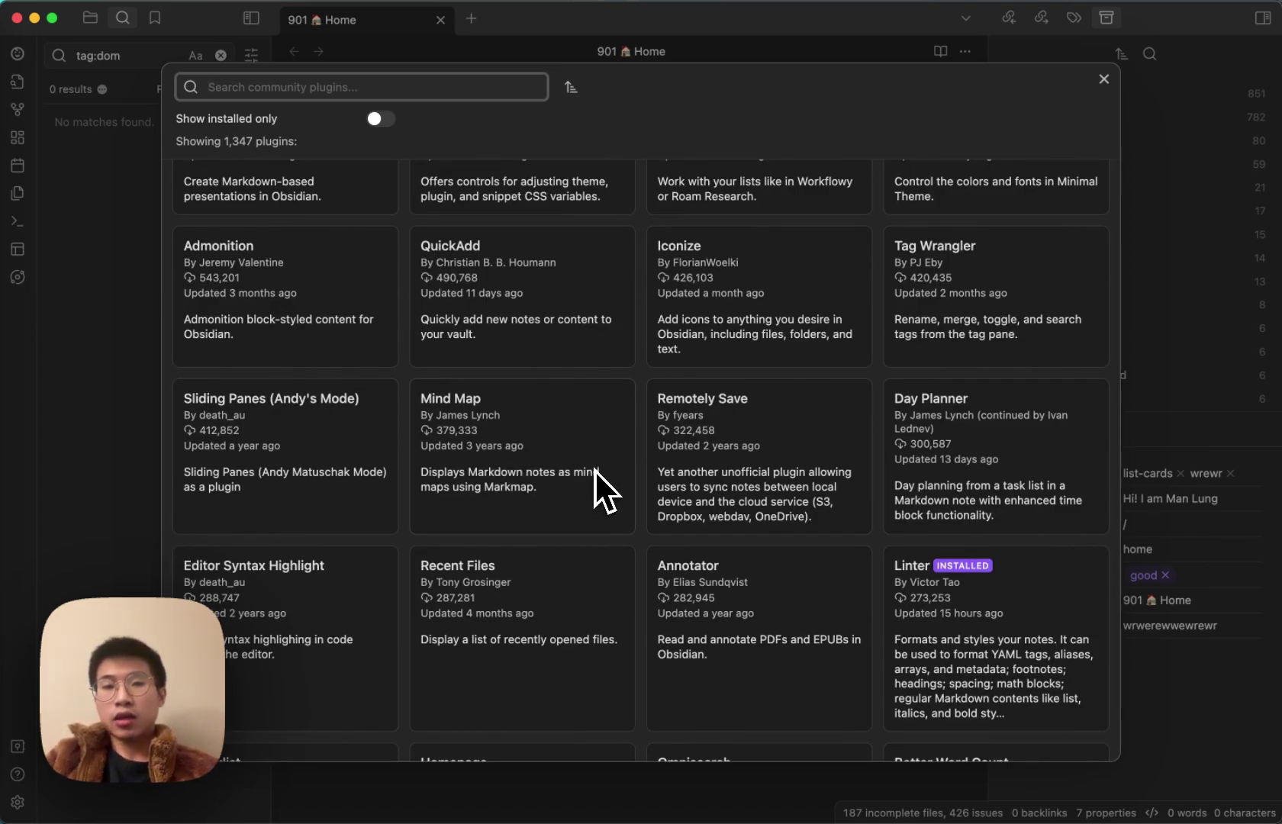
pyautogui.scroll(-15, 606, 429)
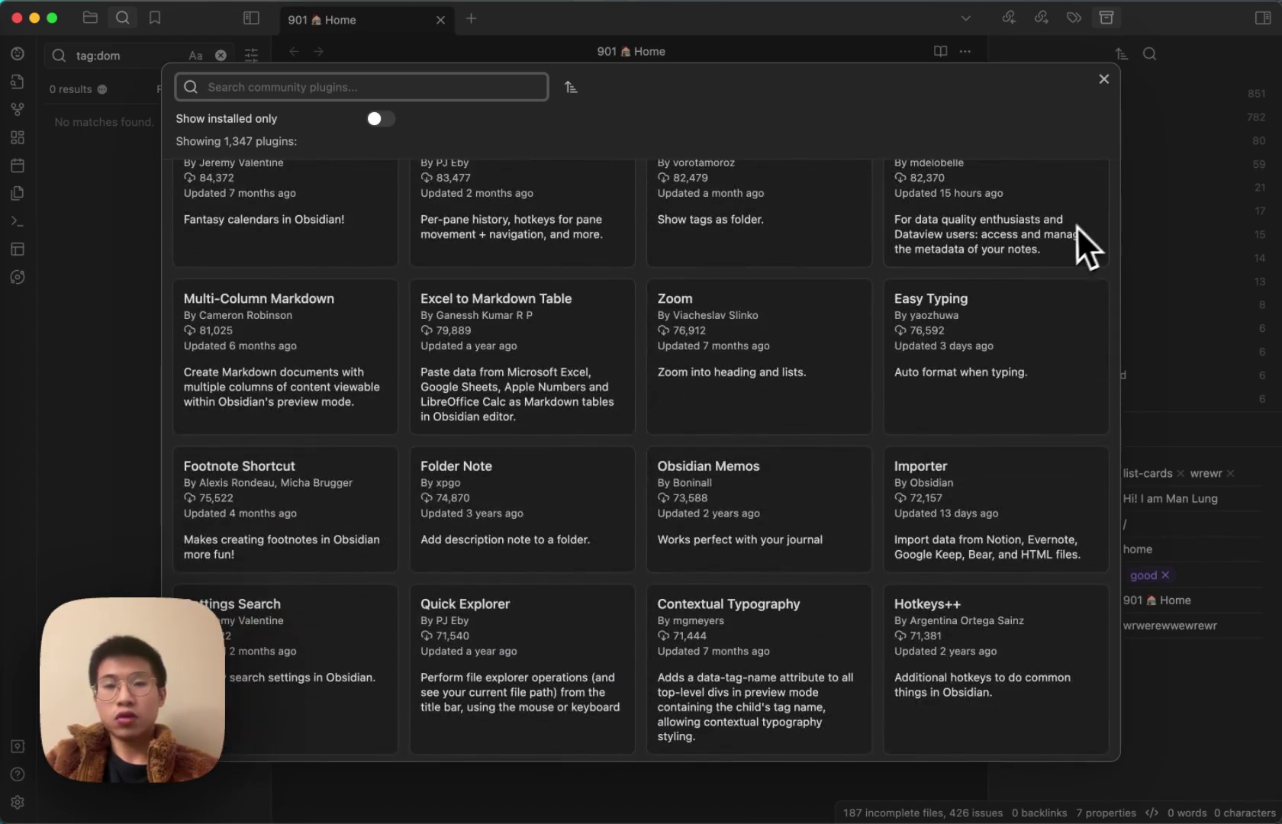
pyautogui.scroll(-10, 1072, 237)
pyautogui.scroll(-4, 1067, 232)
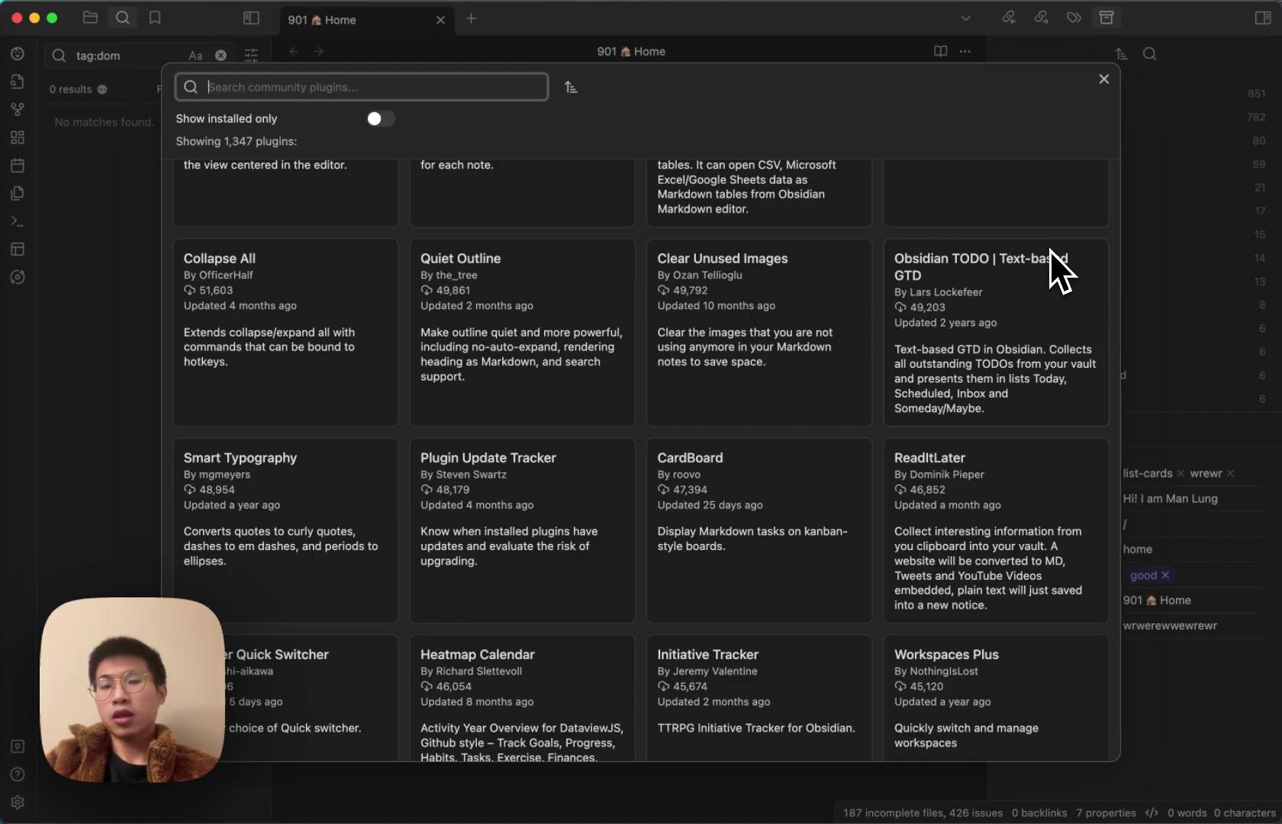
pyautogui.scroll(3, 943, 285)
pyautogui.scroll(1, 945, 284)
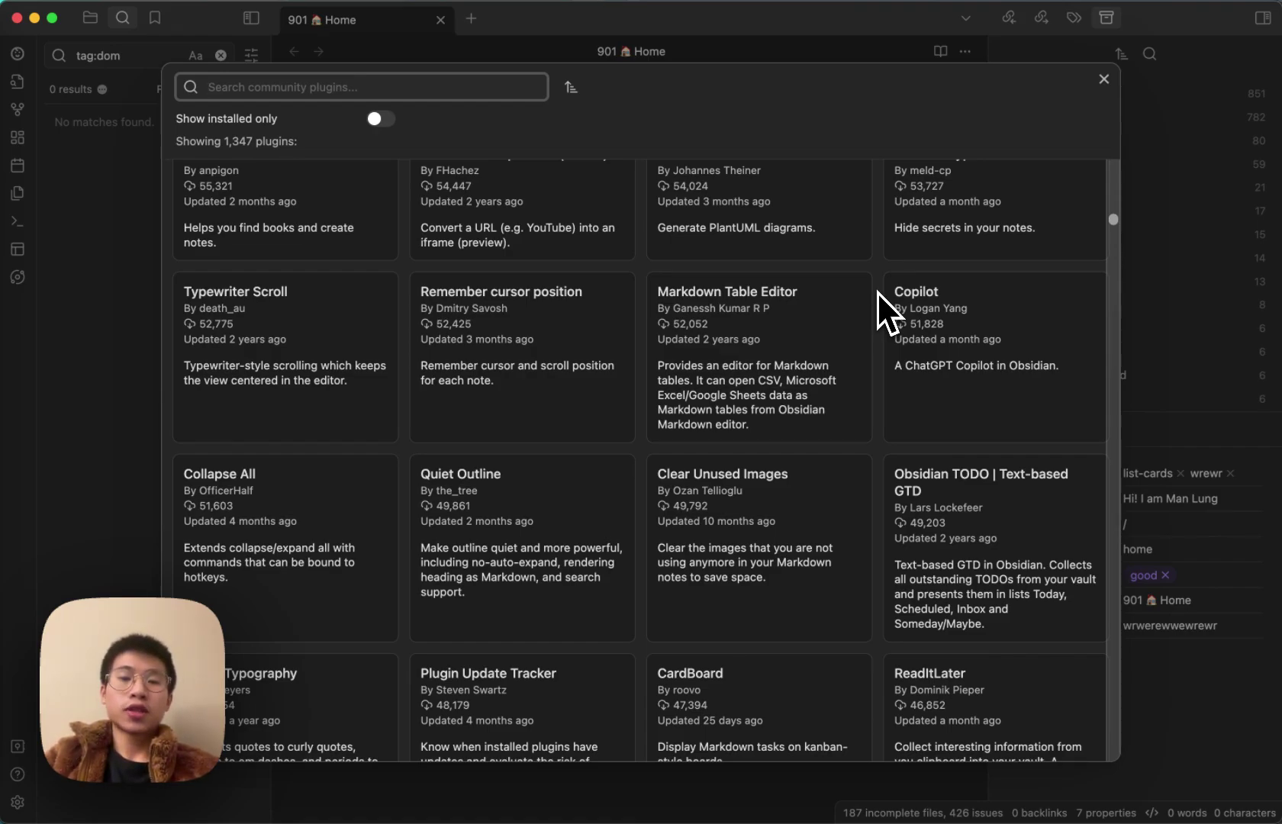
pyautogui.scroll(15, 999, 190)
pyautogui.scroll(10, 999, 190)
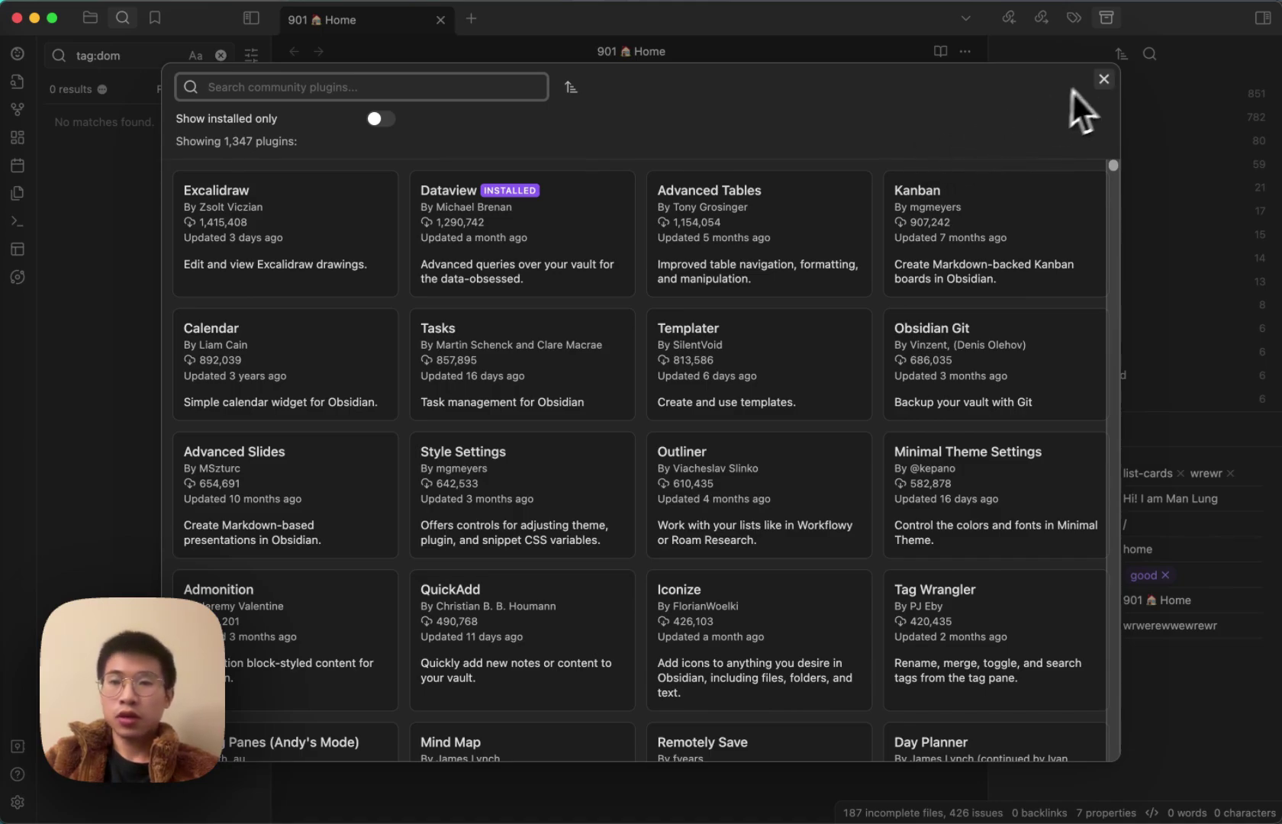
# - Enable the Better Plugins Page plugin and reopen the community plugin browser
pyautogui.click(1103, 79)
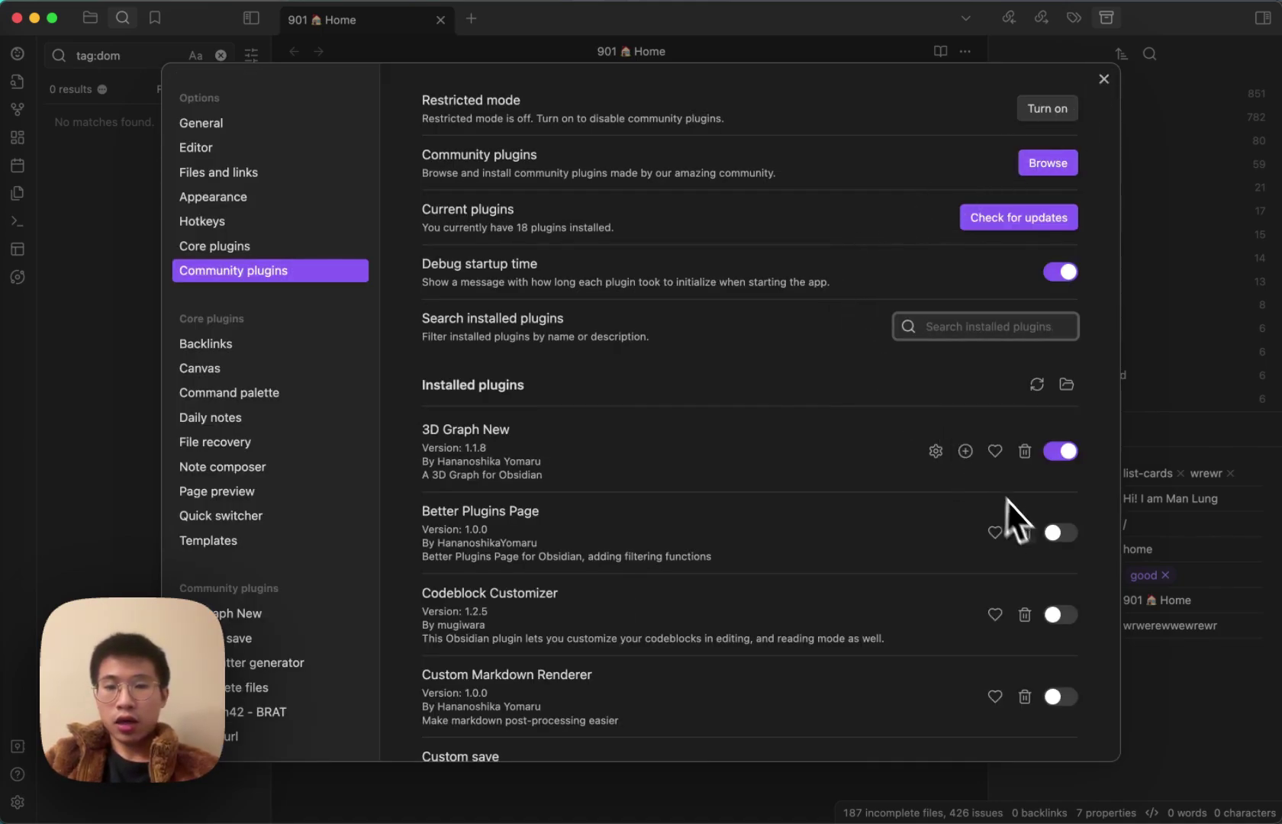
pyautogui.click(1051, 538)
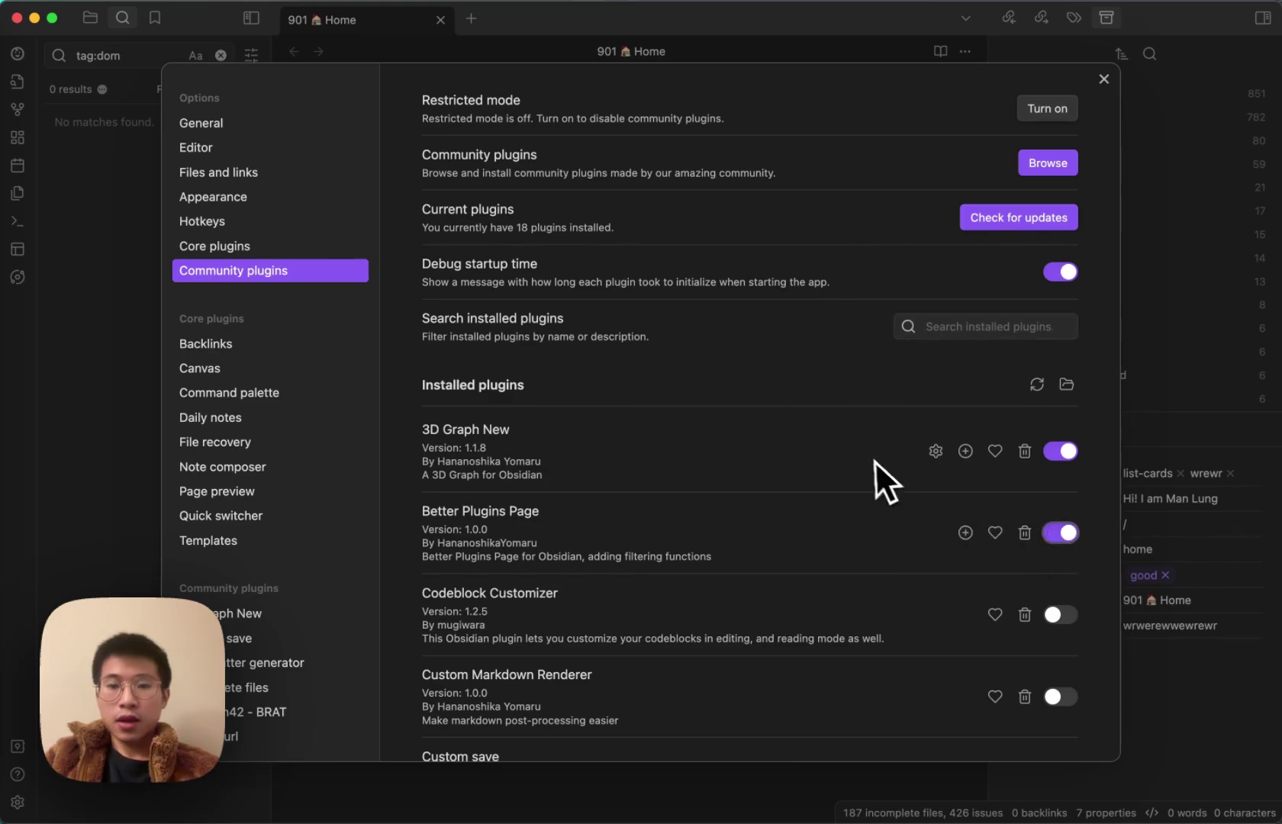
pyautogui.click(1068, 163)
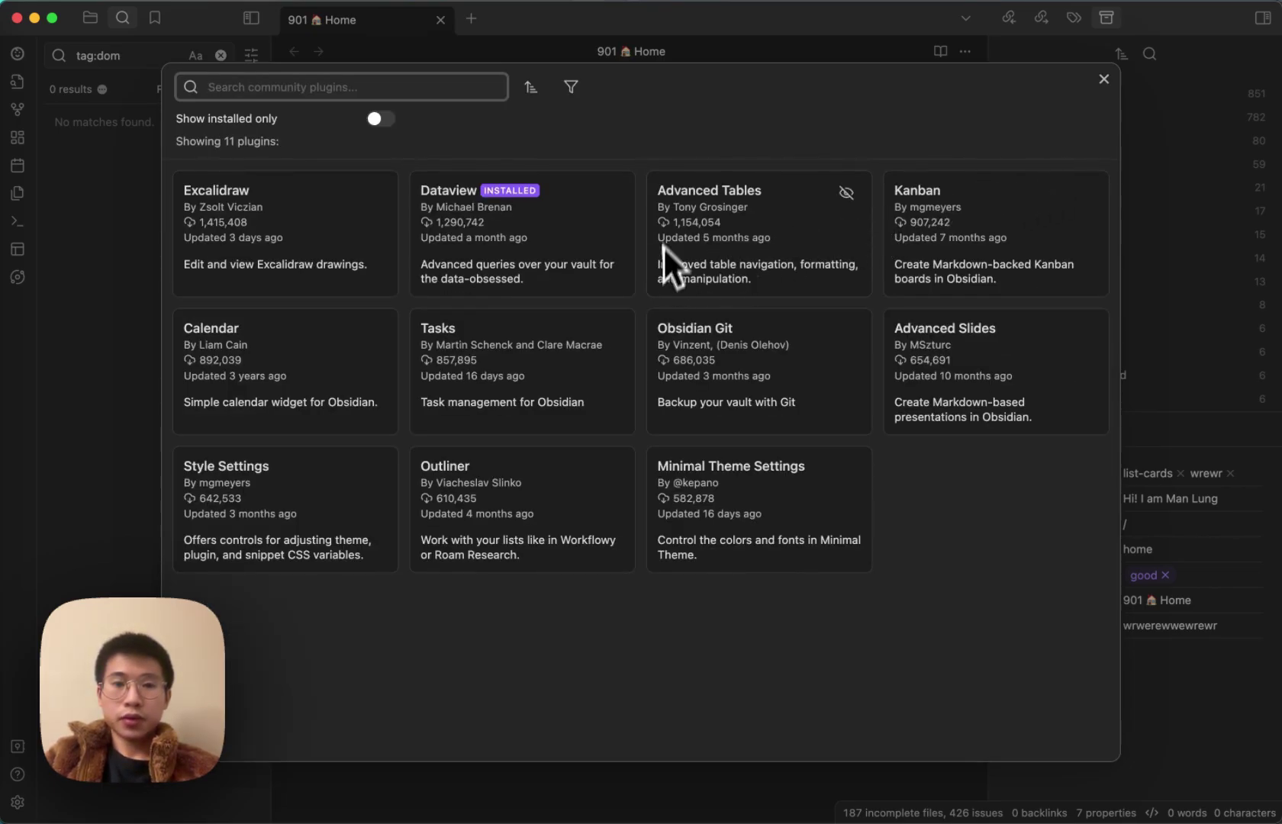
# - Clear the Download Count and Hidden Plugins filters so all 1,347 plugins show
pyautogui.click(571, 87)
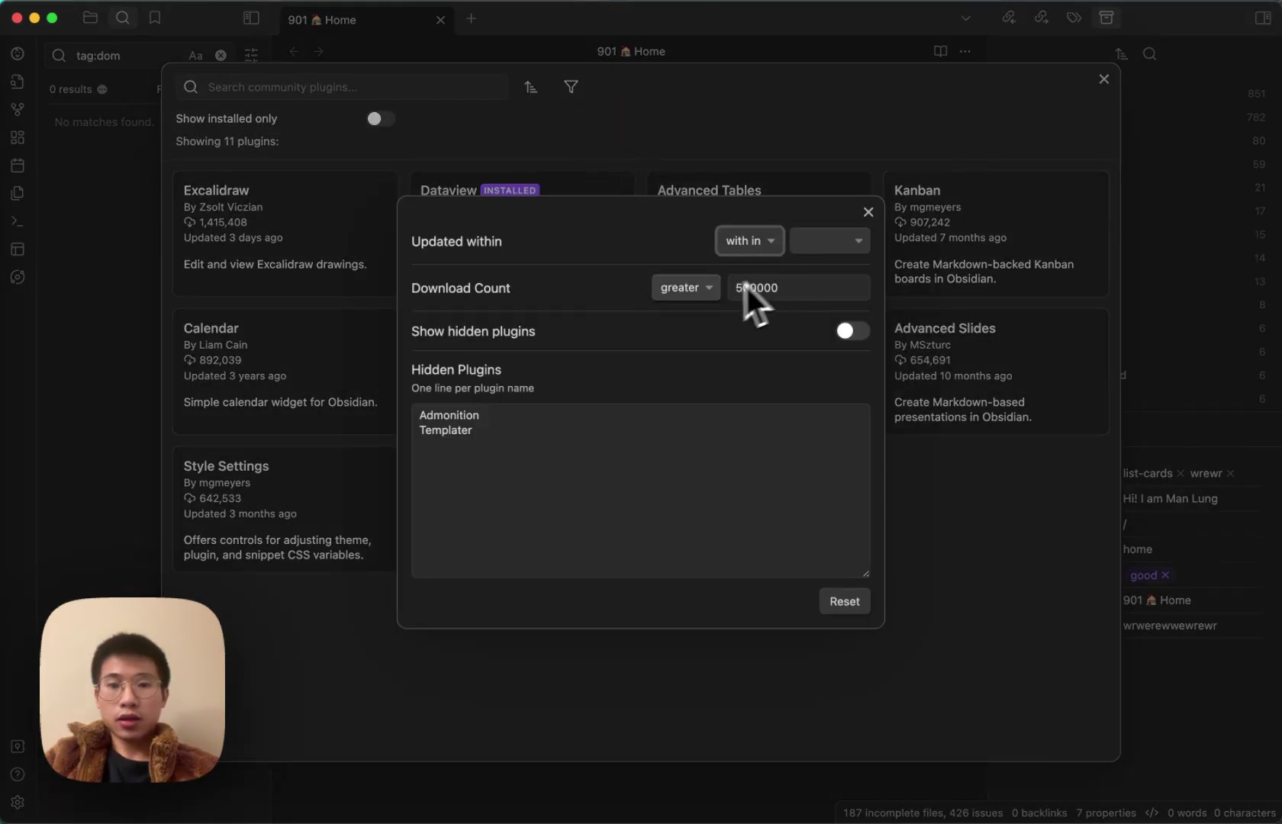
pyautogui.click(796, 287)
pyautogui.press('super+a')
pyautogui.press('BackSpace')
pyautogui.click(658, 472)
pyautogui.press('super+a')
pyautogui.press('BackSpace')
pyautogui.click(868, 212)
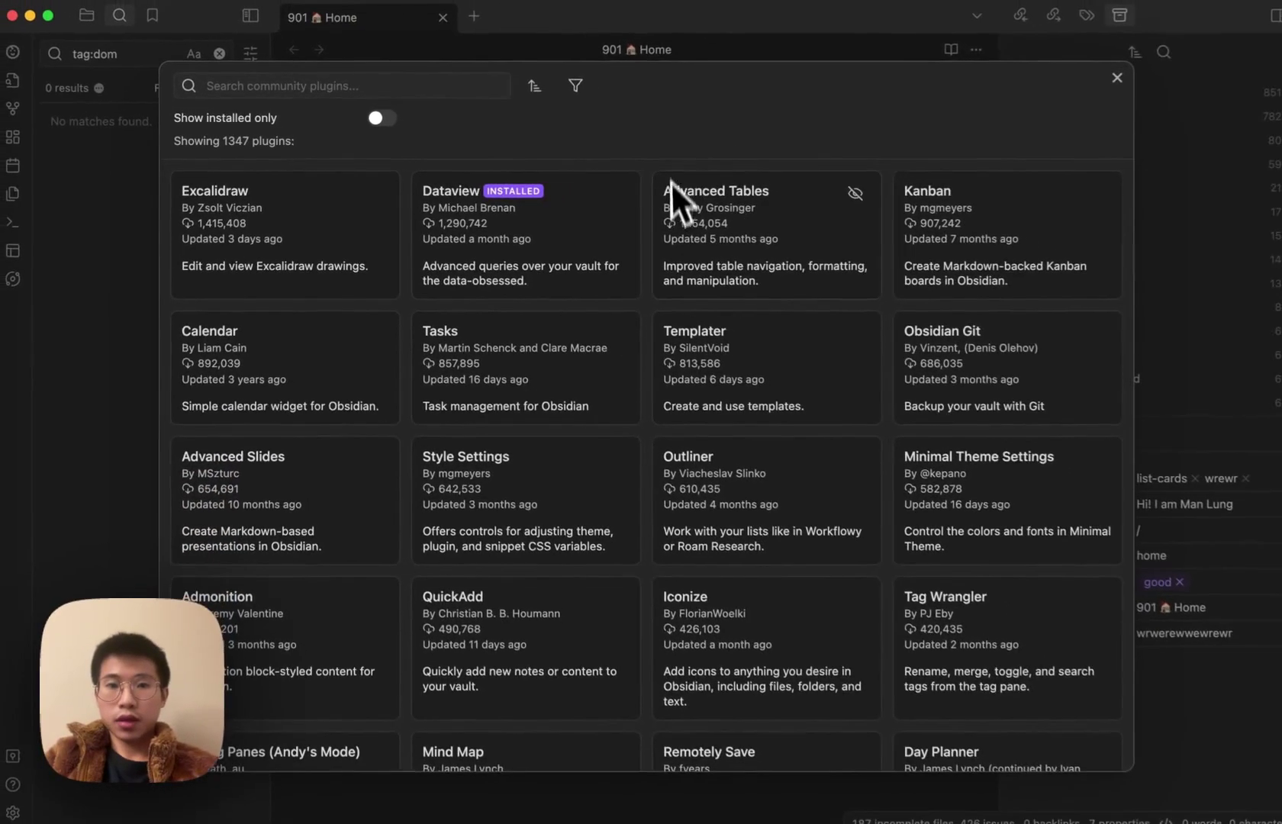
# - Hide Excalidraw, Advanced Tables, Kanban, Calendar, Tasks and Templater from the plugin list
pyautogui.click(672, 194)
pyautogui.click(367, 190)
pyautogui.click(370, 331)
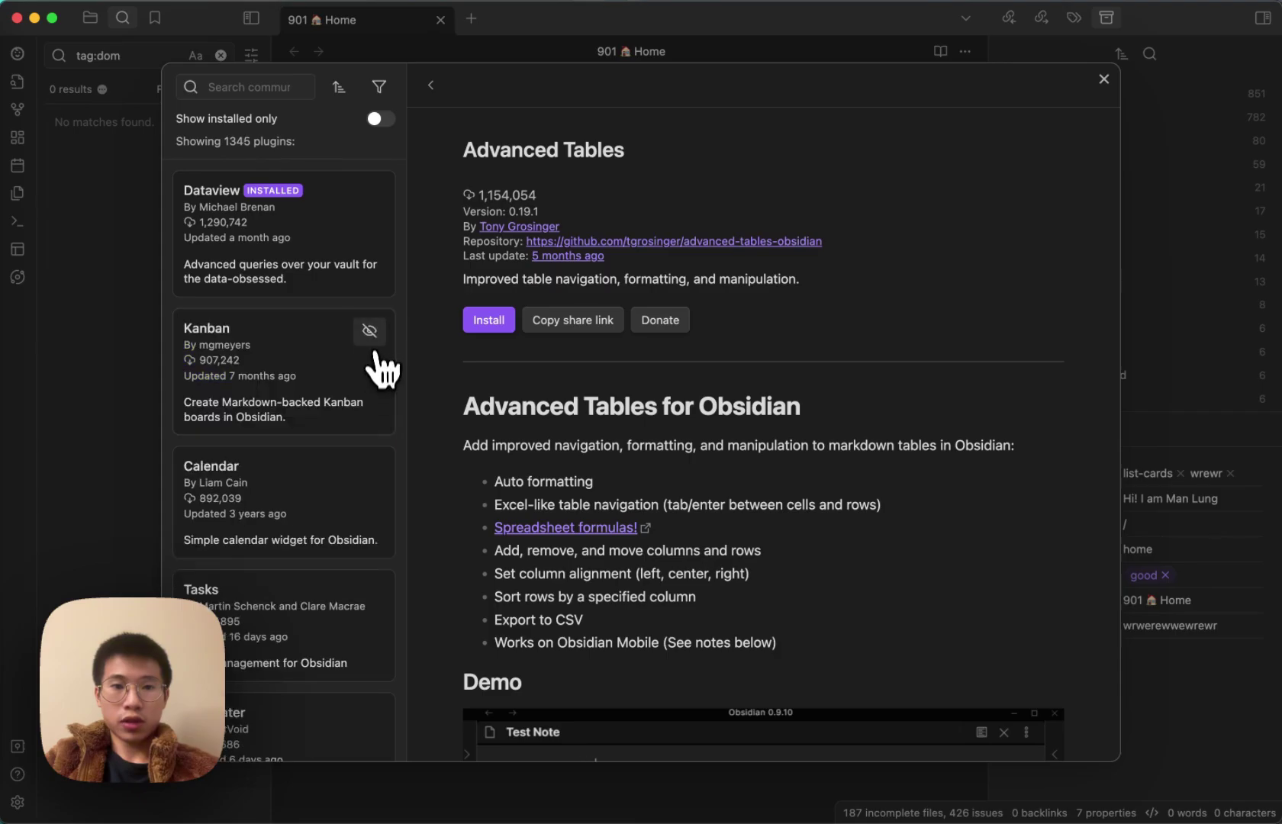
pyautogui.click(370, 330)
pyautogui.click(370, 330)
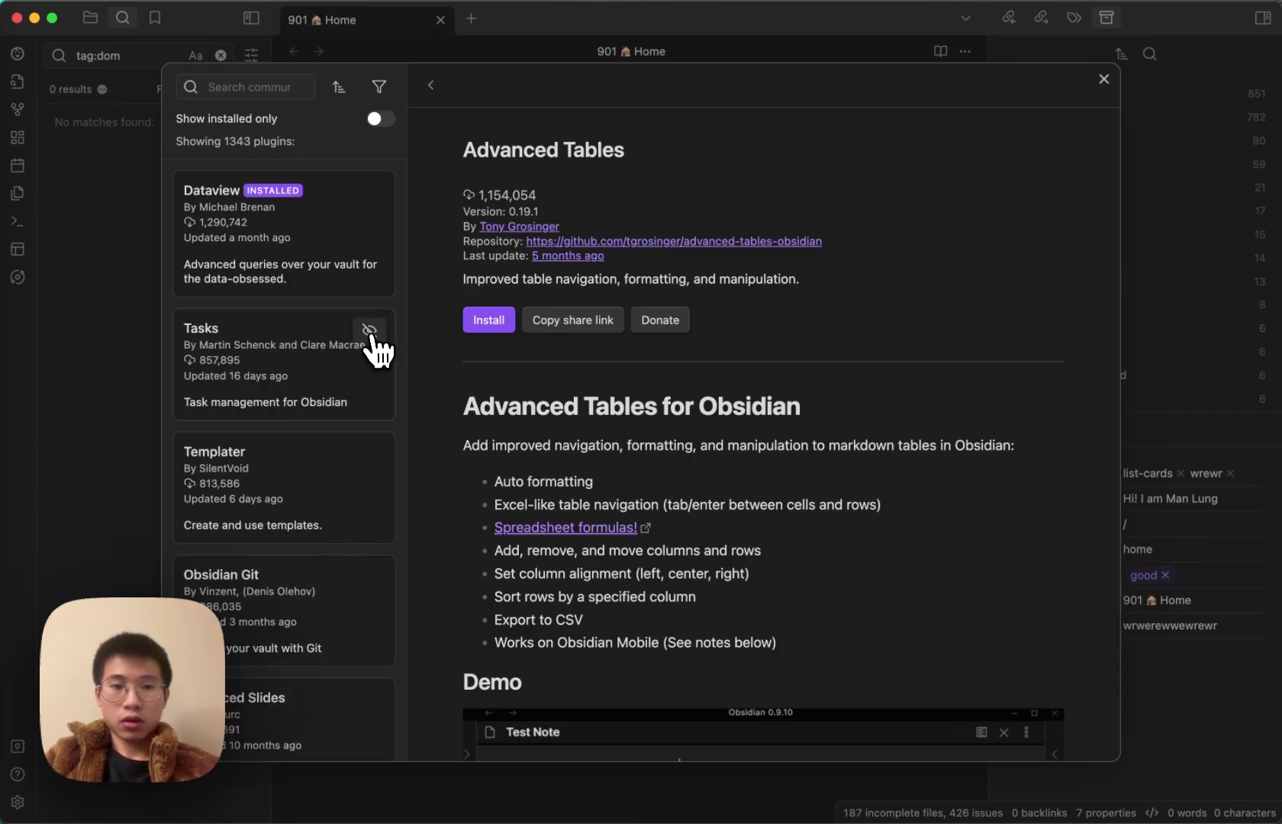
pyautogui.click(370, 330)
pyautogui.click(370, 330)
# - Open the filter settings and select the six names in the Hidden Plugins list
pyautogui.click(378, 86)
pyautogui.click(544, 510)
pyautogui.moveTo(543, 510); pyautogui.dragTo(416, 406)
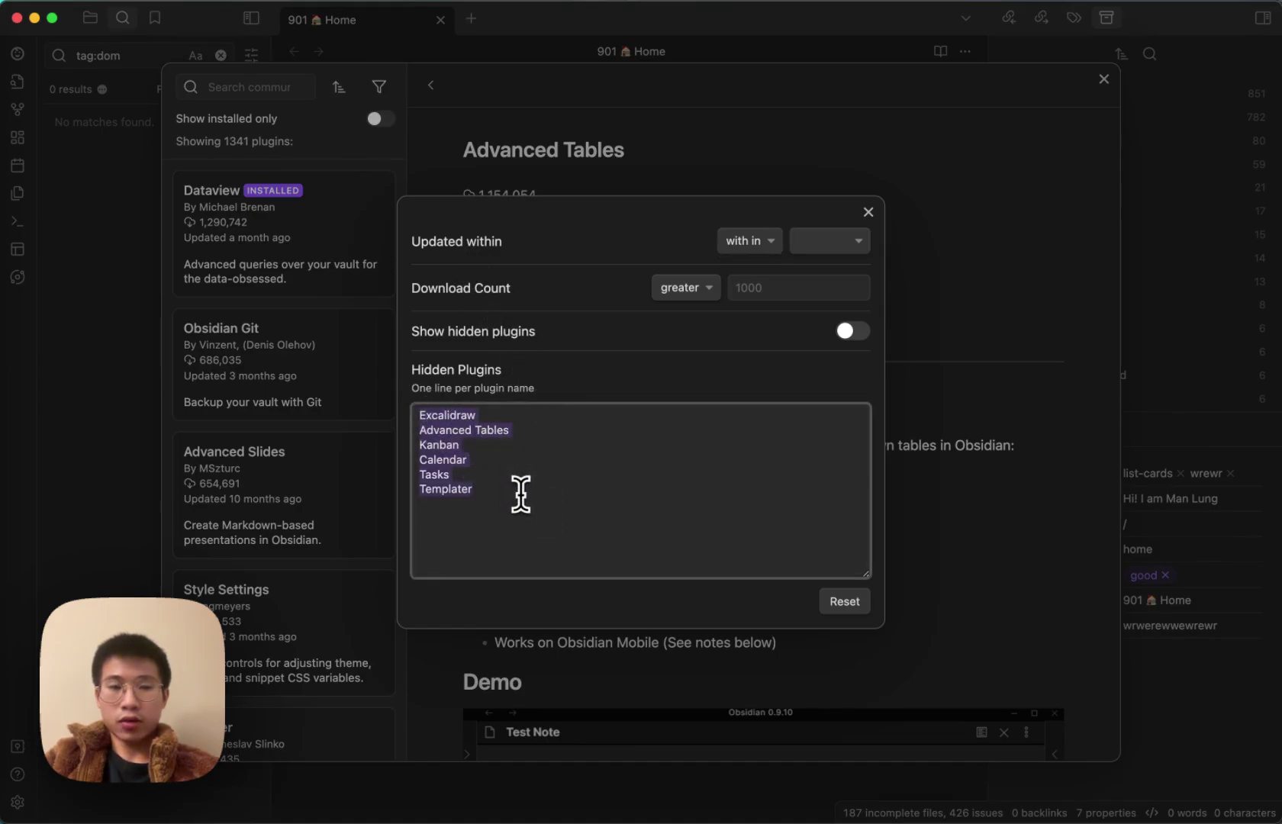
# - Remove Templater and Tasks from the hidden list, then reset the filters
pyautogui.moveTo(522, 496); pyautogui.dragTo(415, 400)
pyautogui.press('Right')
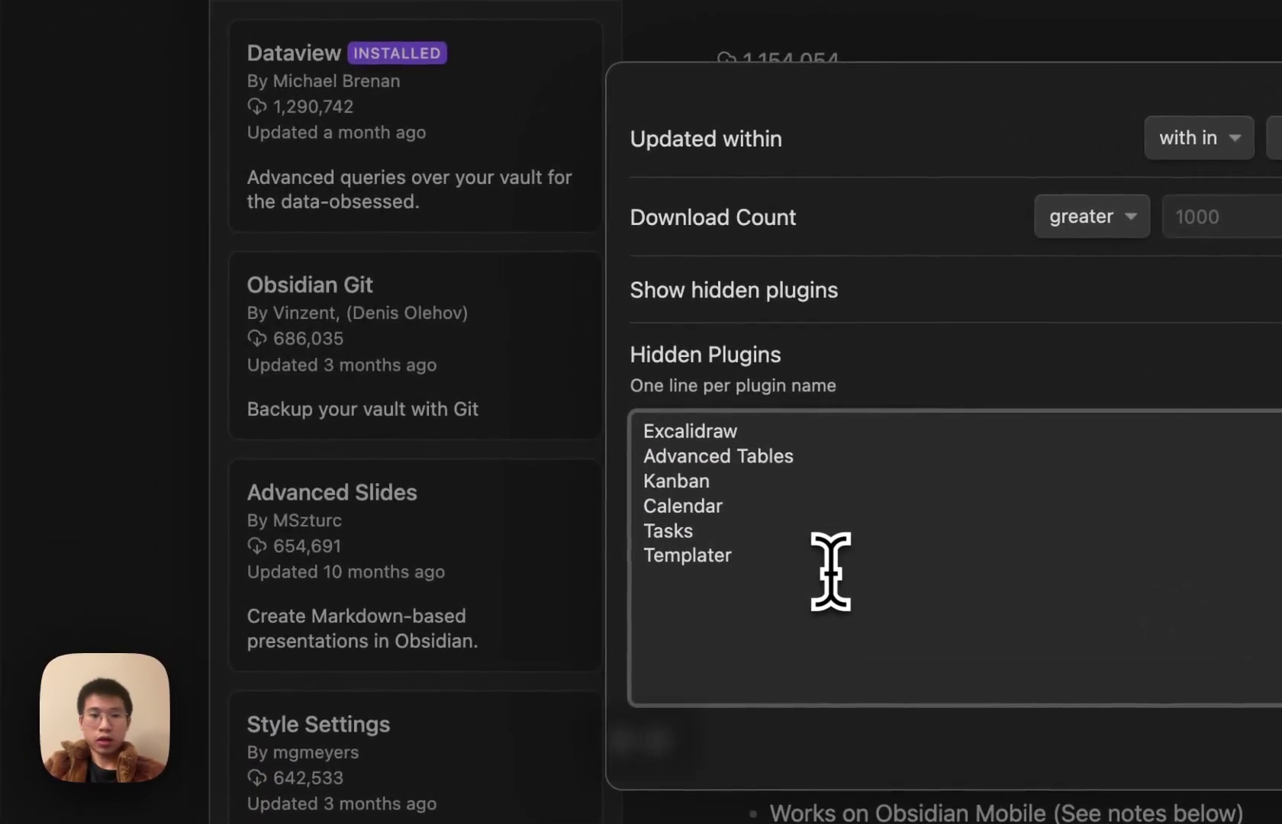
pyautogui.press('super+BackSpace')
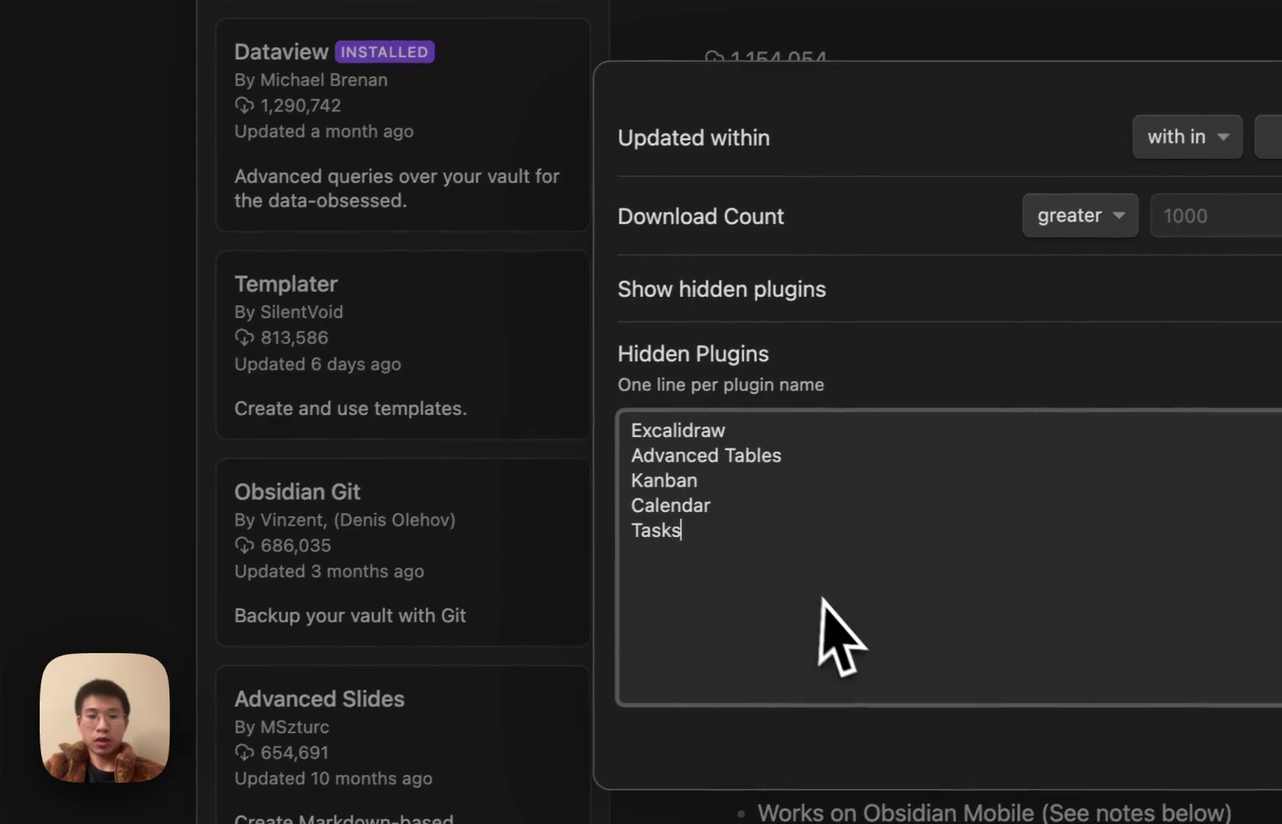
pyautogui.press('super+BackSpace')
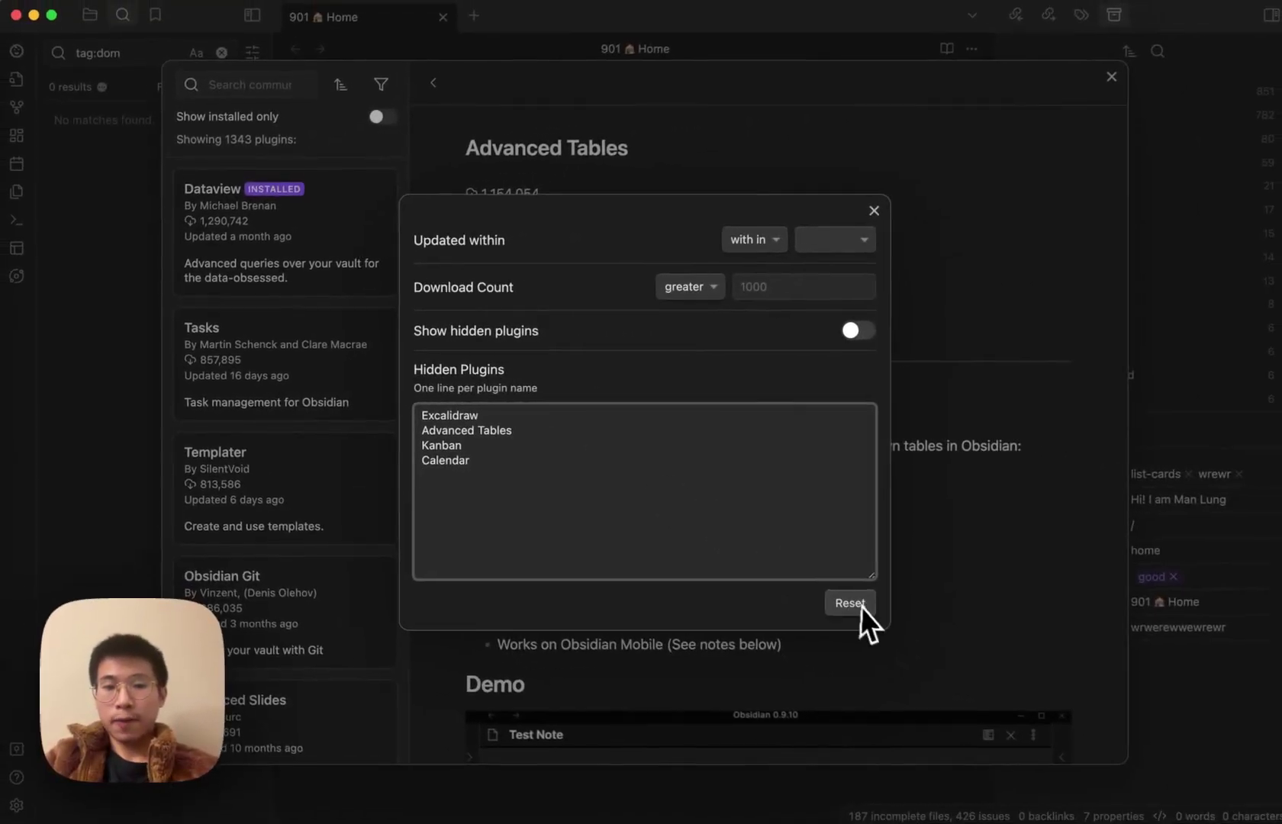
pyautogui.click(1274, 730)
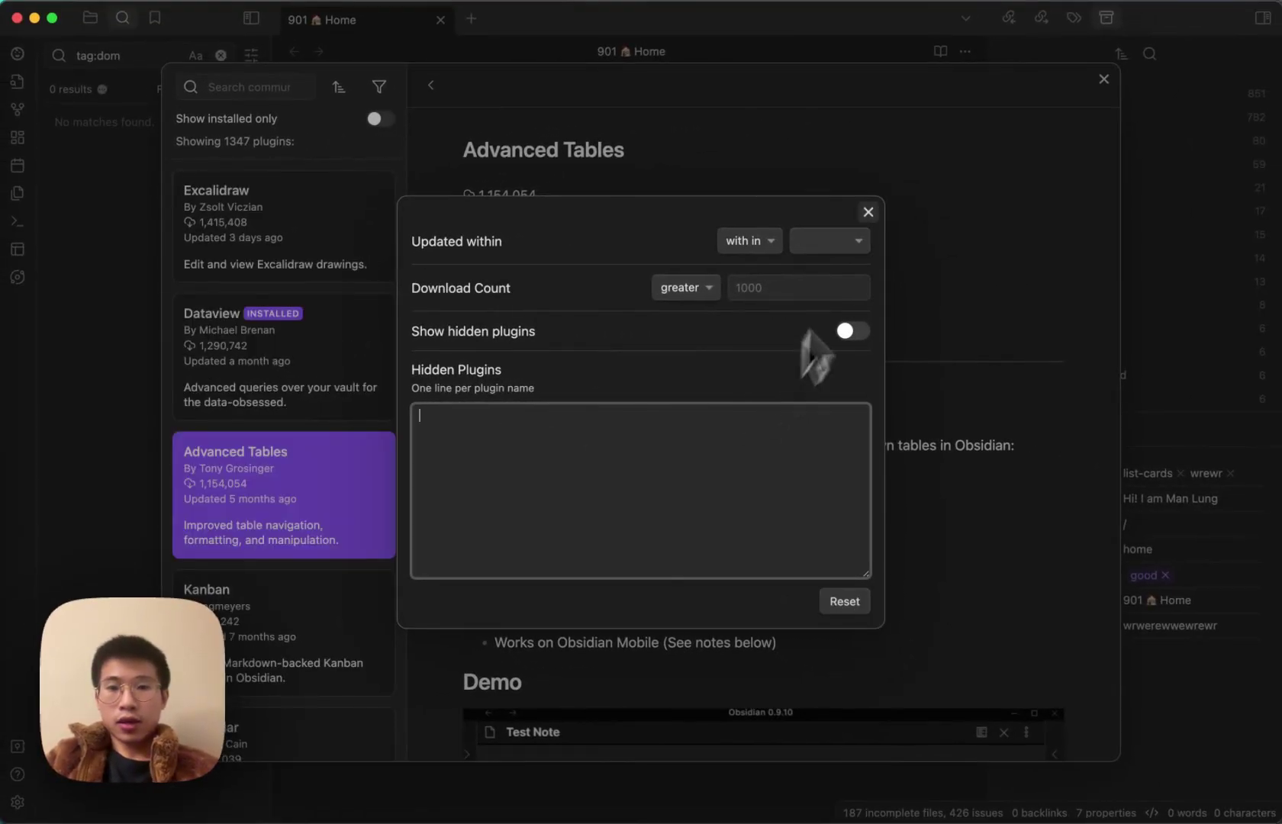
pyautogui.click(868, 213)
# - Hide only Excalidraw and turn on 'Show hidden plugins' so it appears dimmed
pyautogui.click(370, 196)
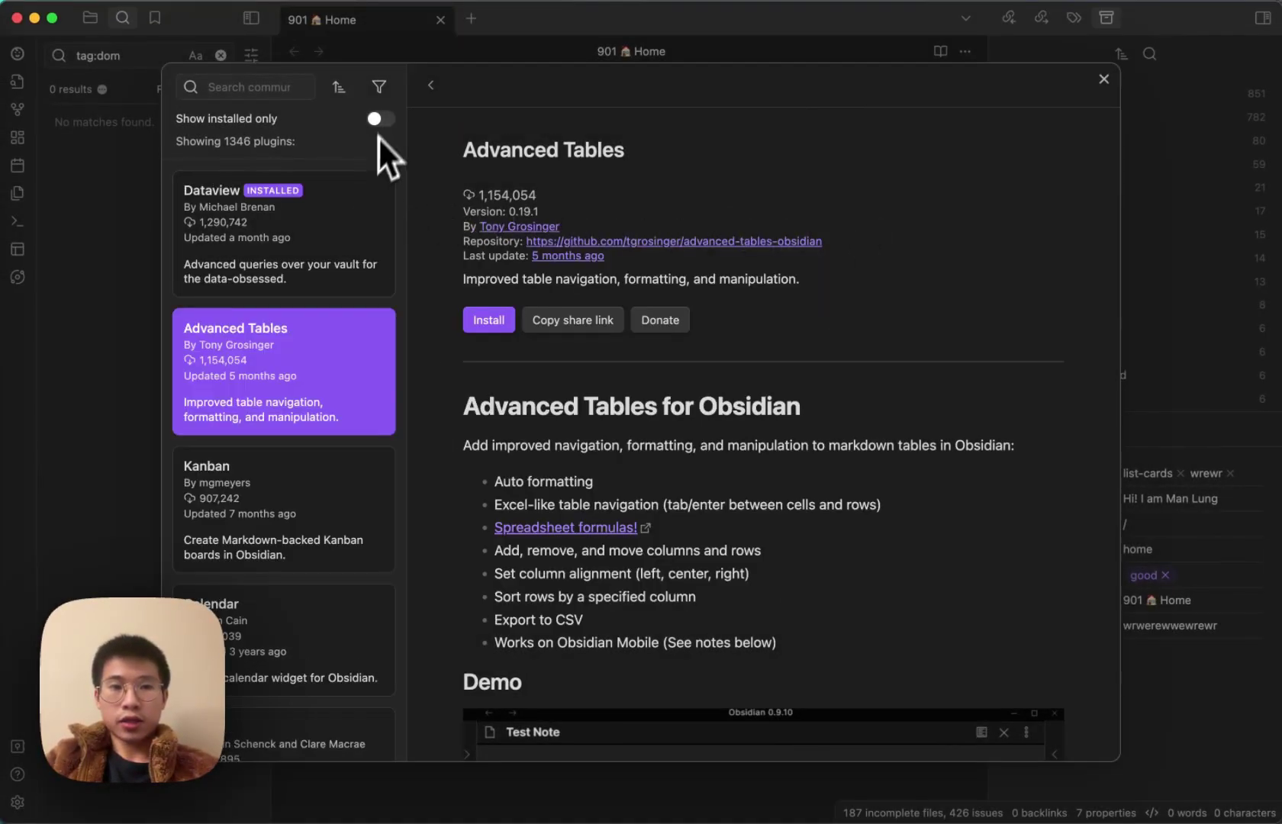
pyautogui.click(378, 86)
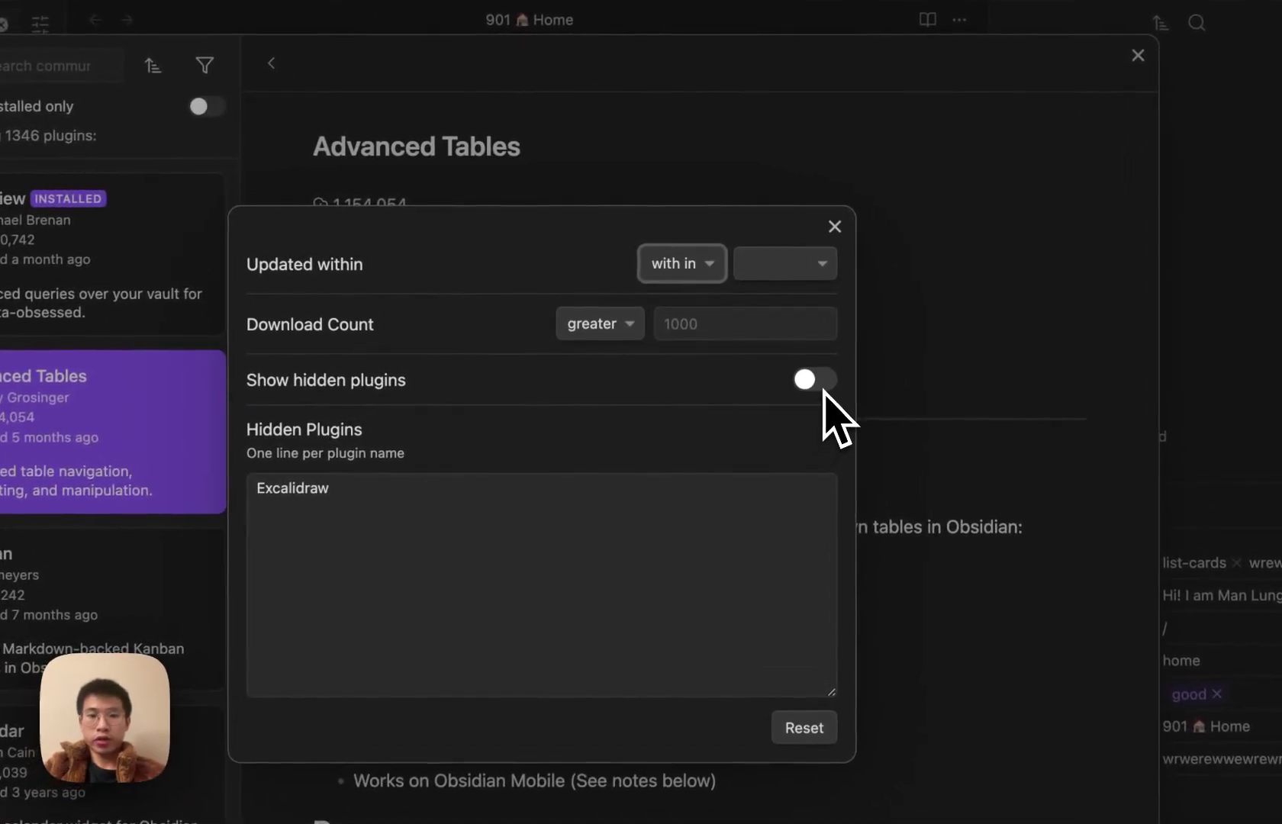
pyautogui.click(824, 387)
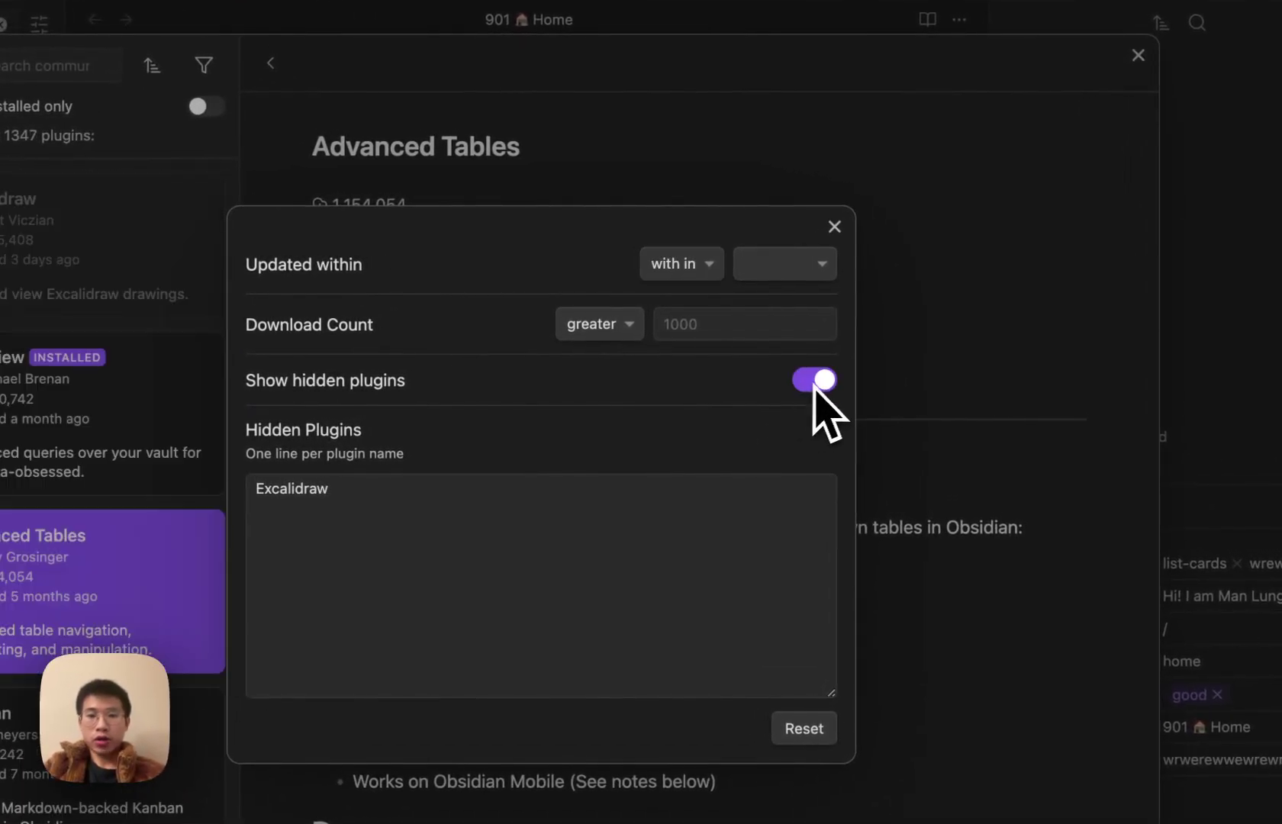
pyautogui.click(835, 226)
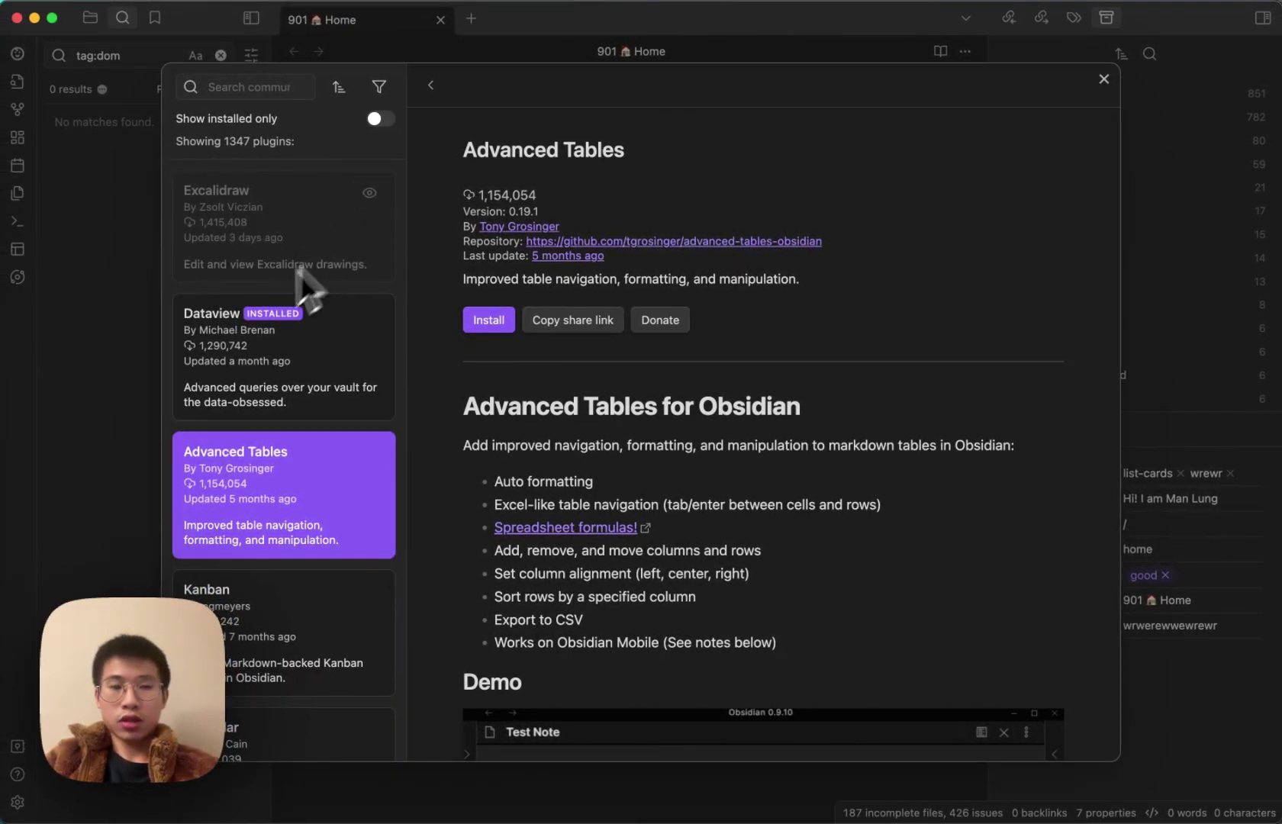
# - Switch off 'Show hidden plugins' so Excalidraw disappears, leaving 1,346 plugins
pyautogui.click(356, 270)
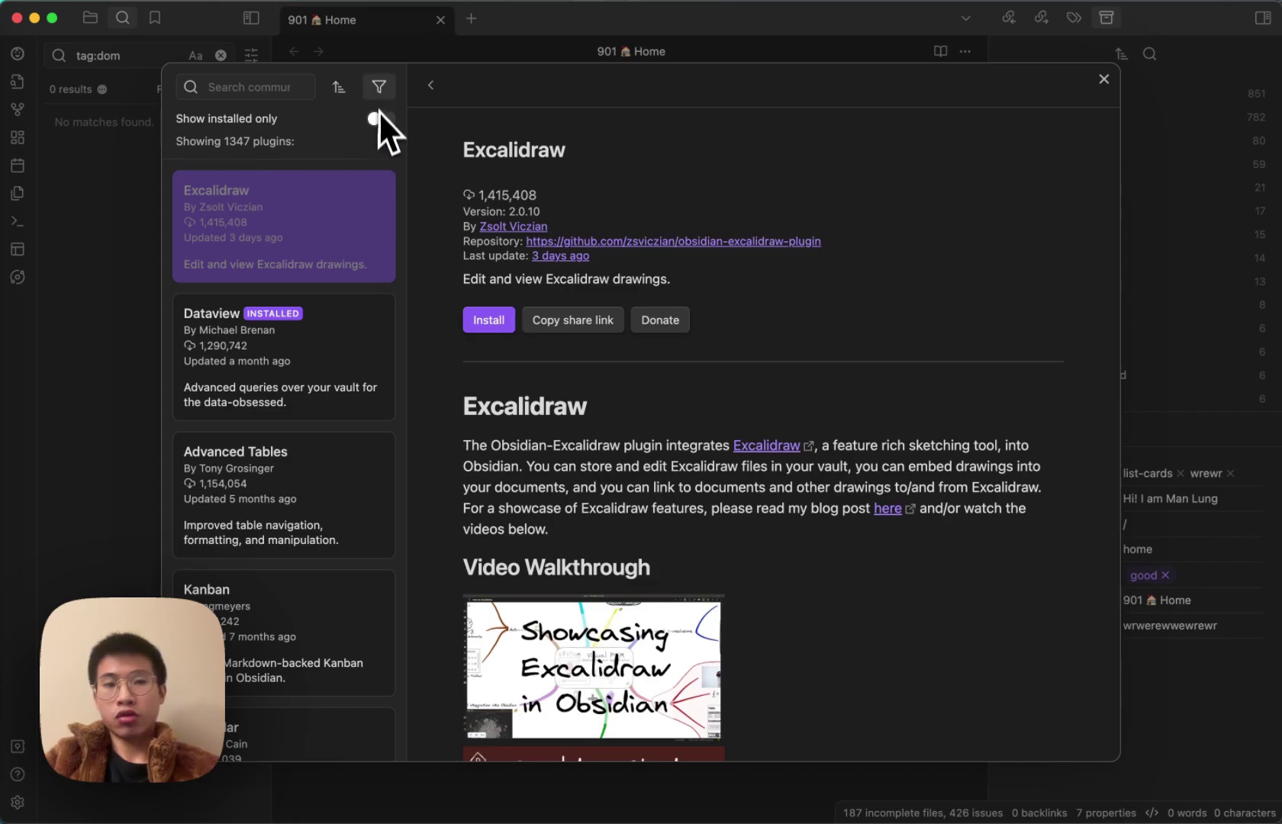
pyautogui.click(378, 88)
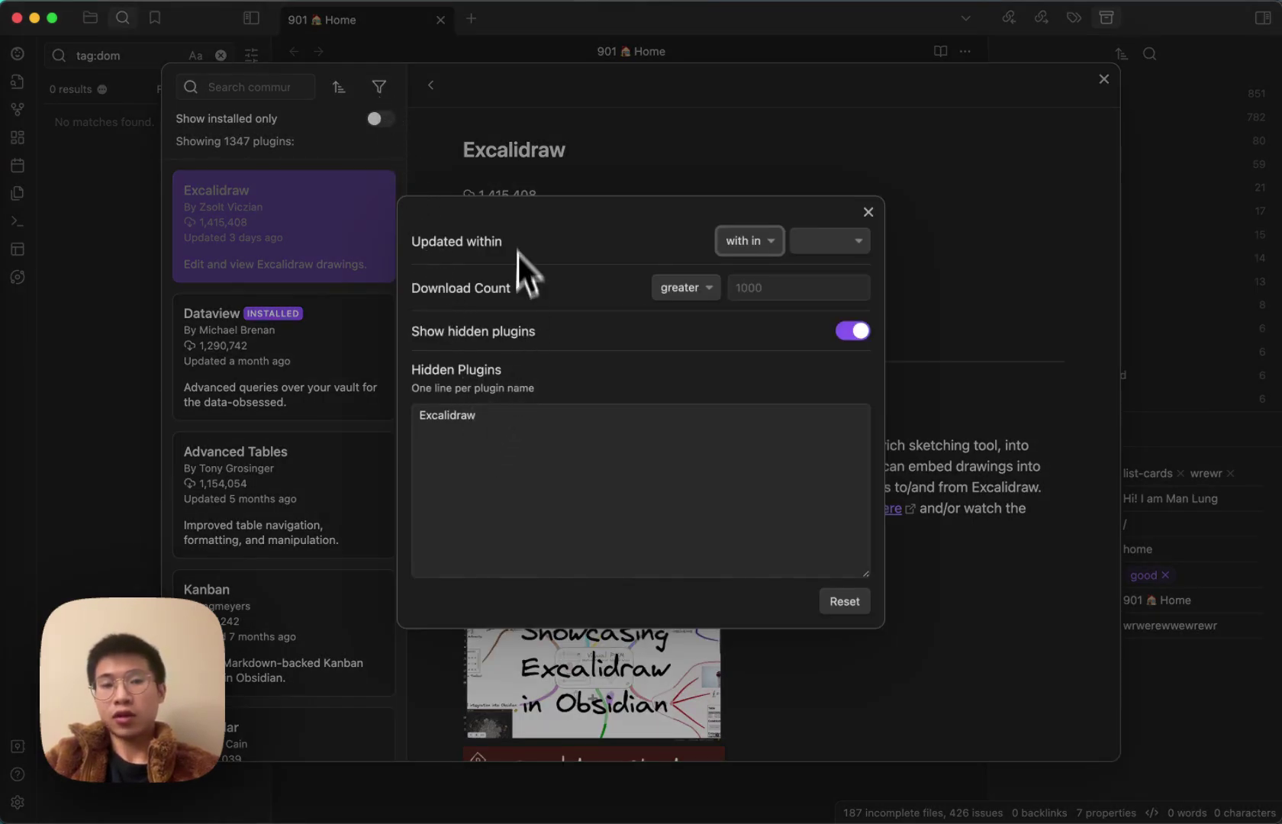
pyautogui.click(393, 233)
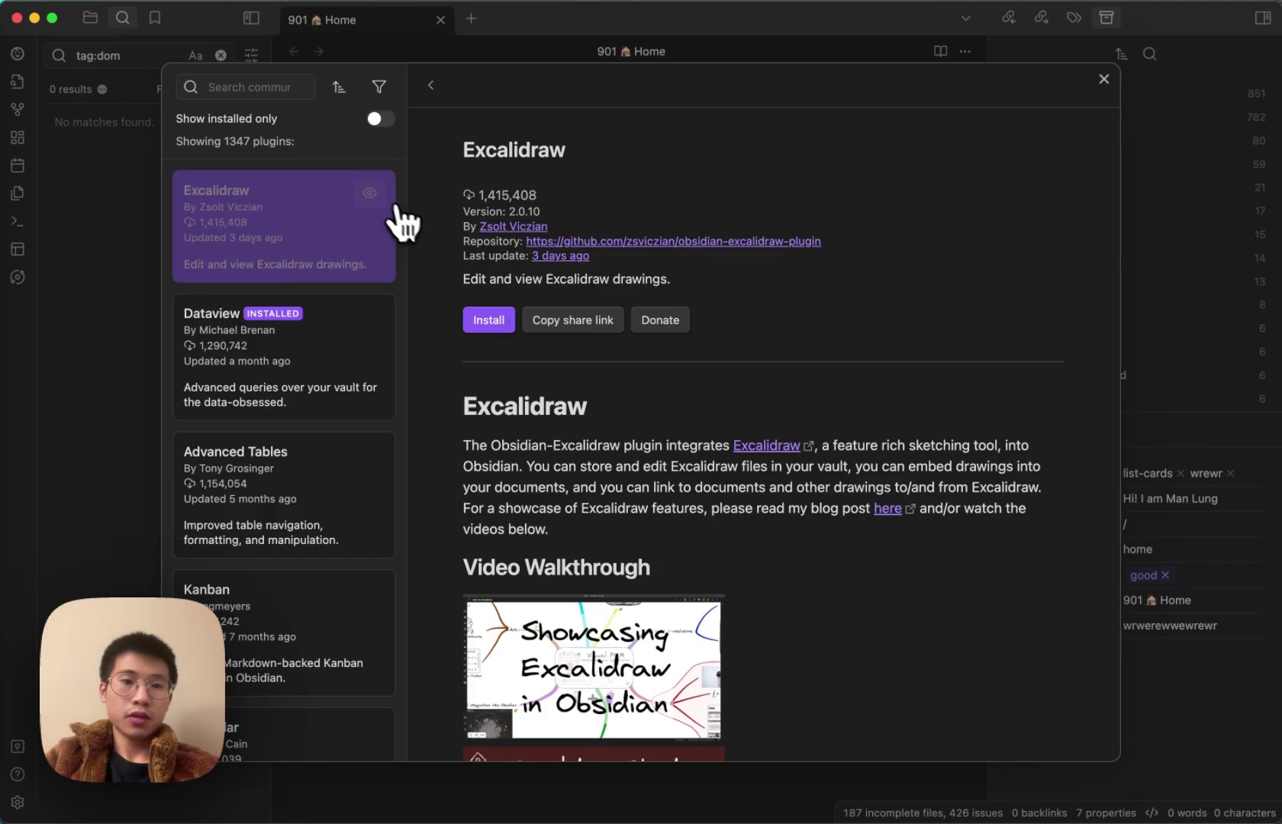
pyautogui.click(377, 92)
pyautogui.click(852, 330)
pyautogui.click(868, 213)
pyautogui.click(370, 193)
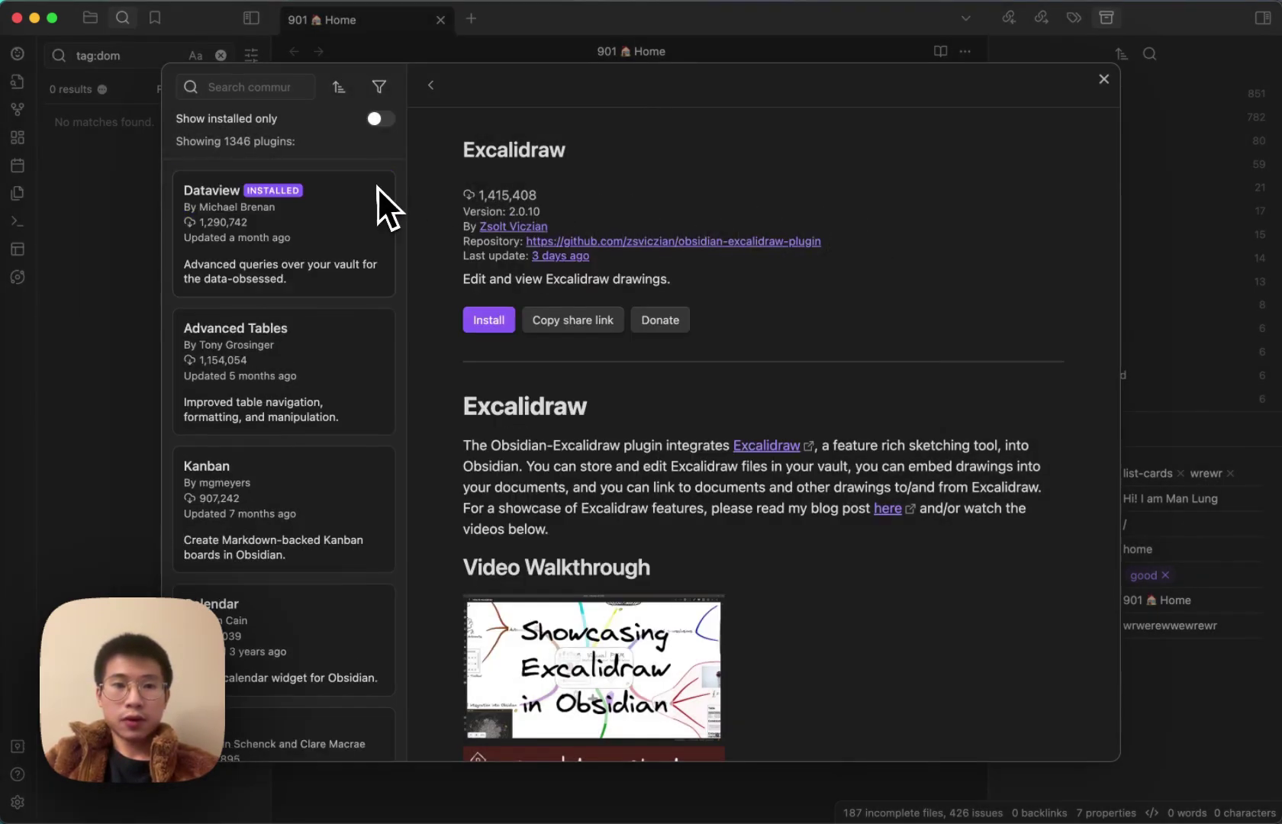
# - Filter to plugins updated within 6 months, reducing the list to 685
pyautogui.click(379, 87)
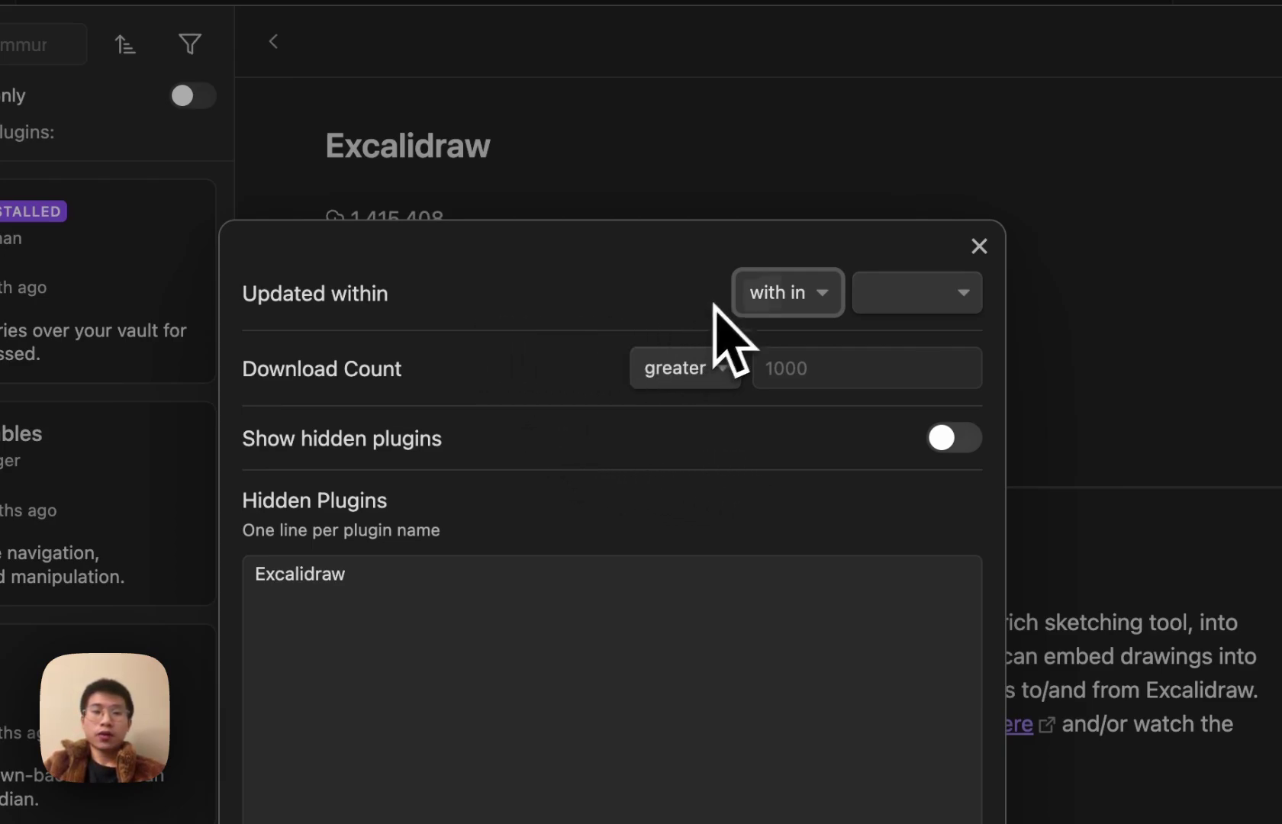
pyautogui.click(809, 296)
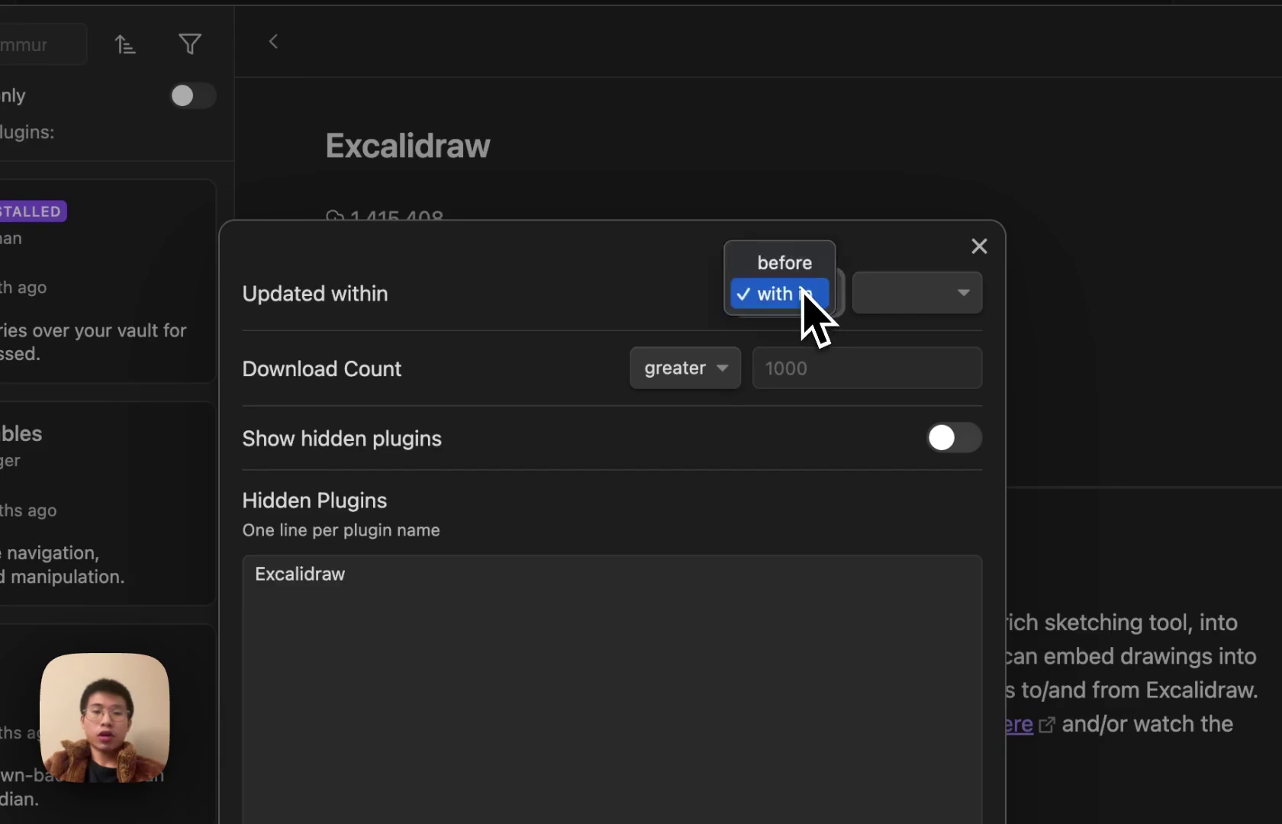
pyautogui.click(899, 302)
pyautogui.click(914, 301)
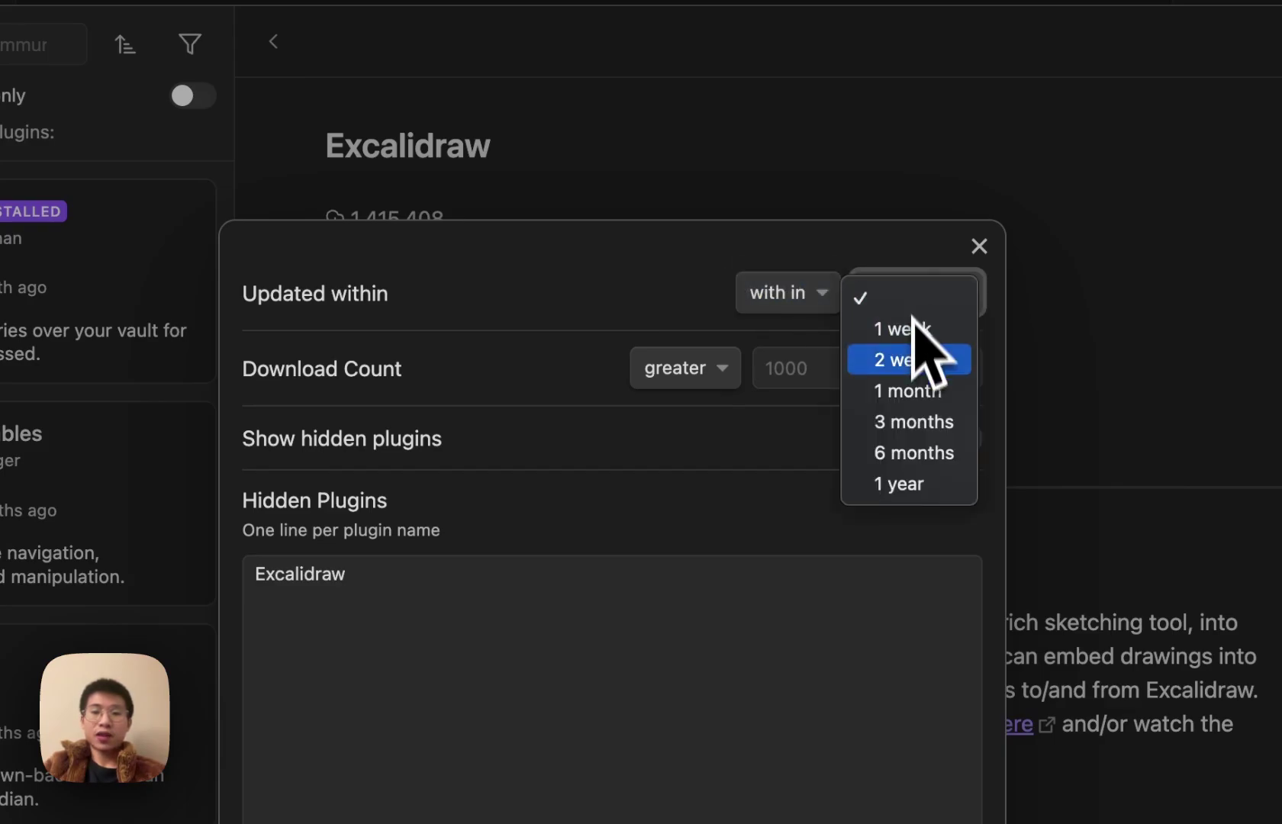
pyautogui.click(926, 454)
pyautogui.click(979, 246)
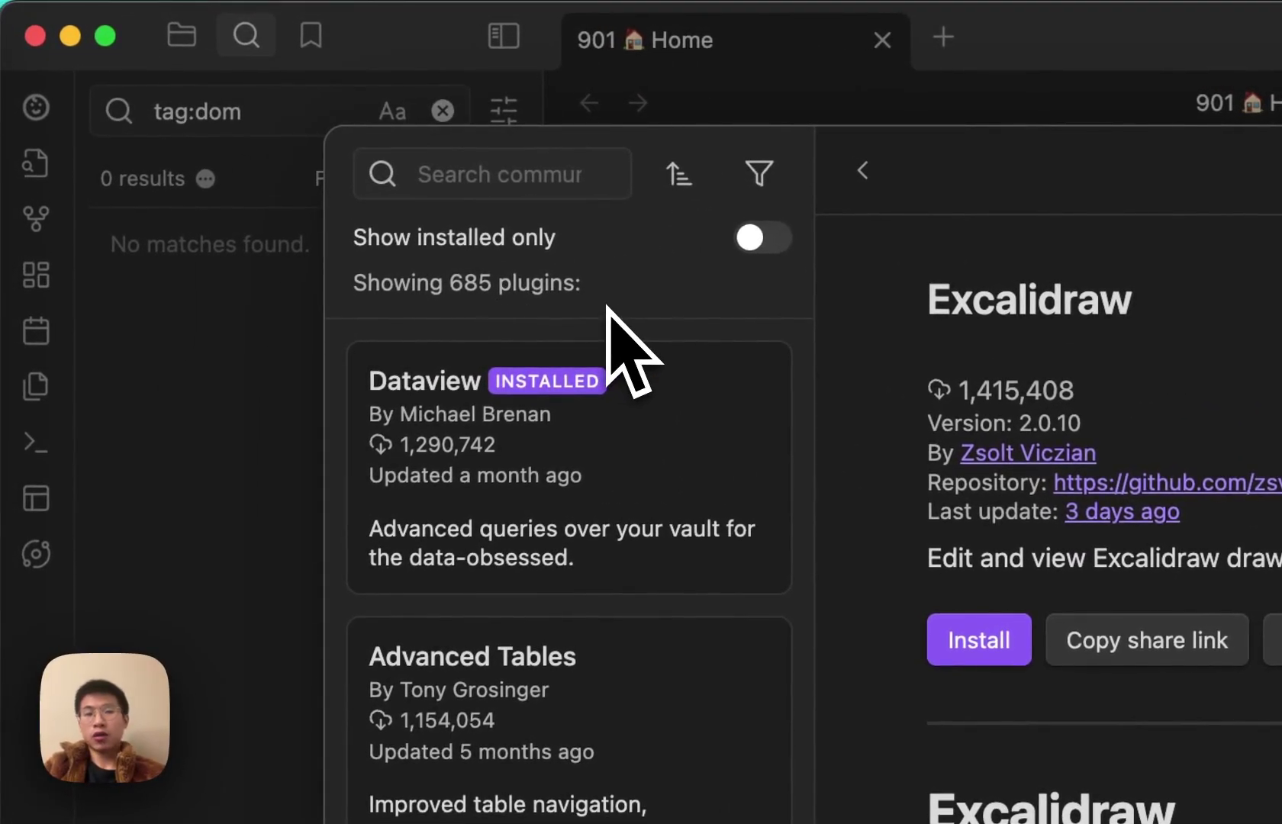
# - Keep the 6-month filter and add a minimum download count of 10000, leaving 174 plugins
pyautogui.click(758, 174)
pyautogui.click(1045, 382)
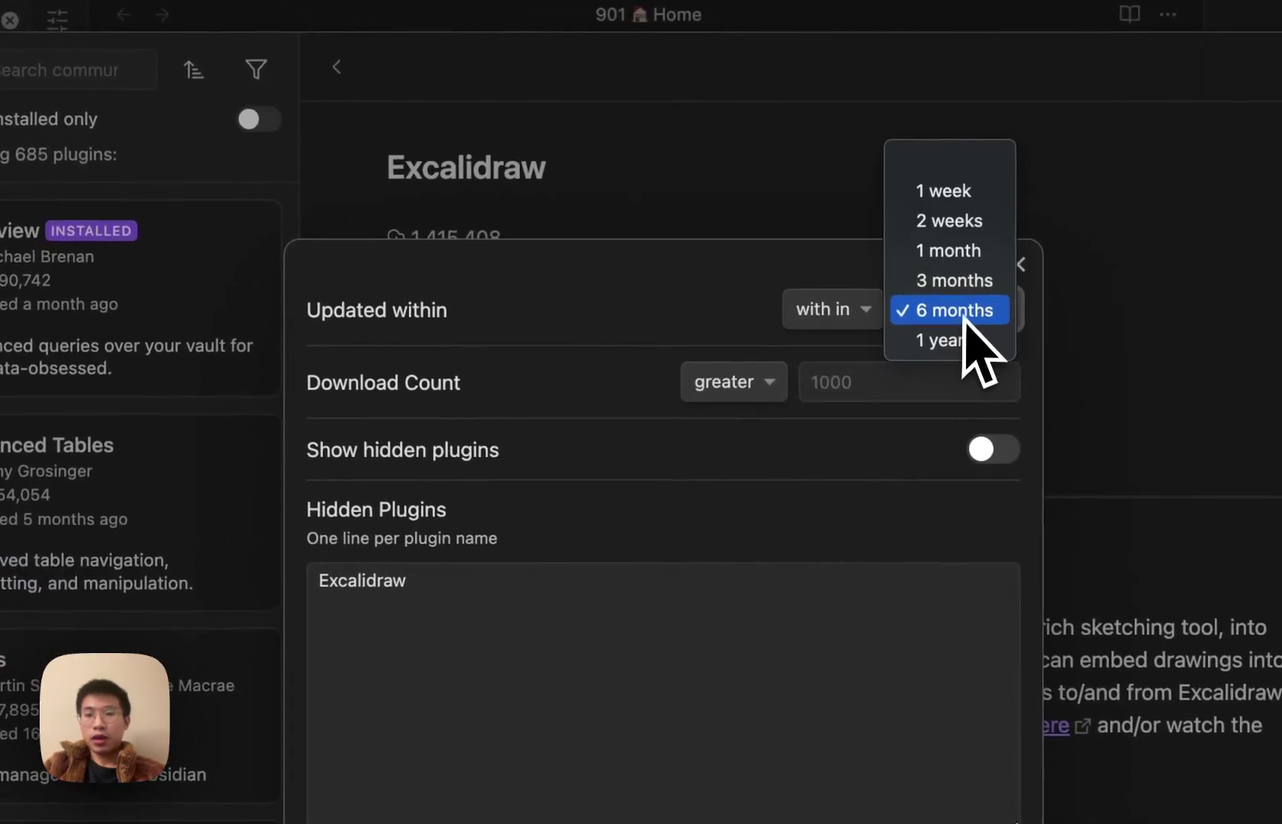
pyautogui.click(725, 321)
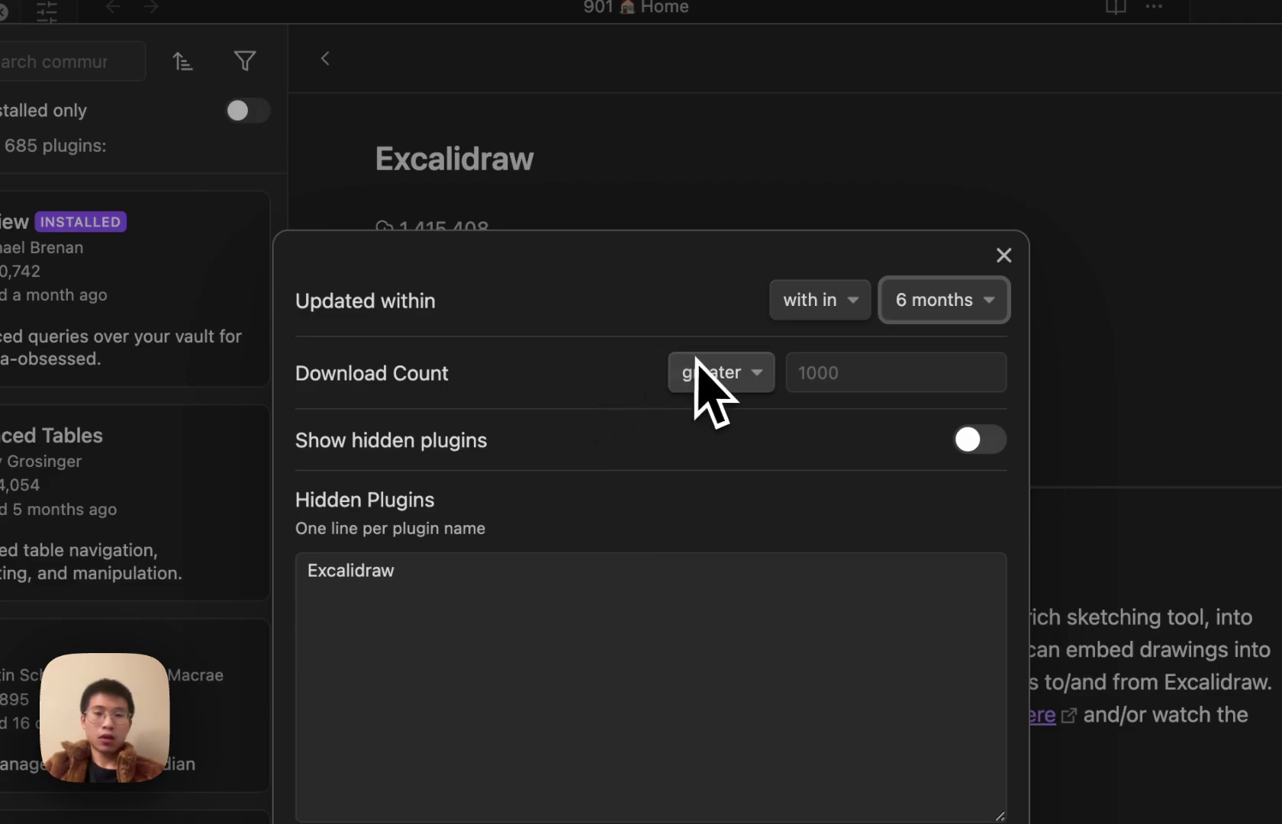
pyautogui.click(843, 381)
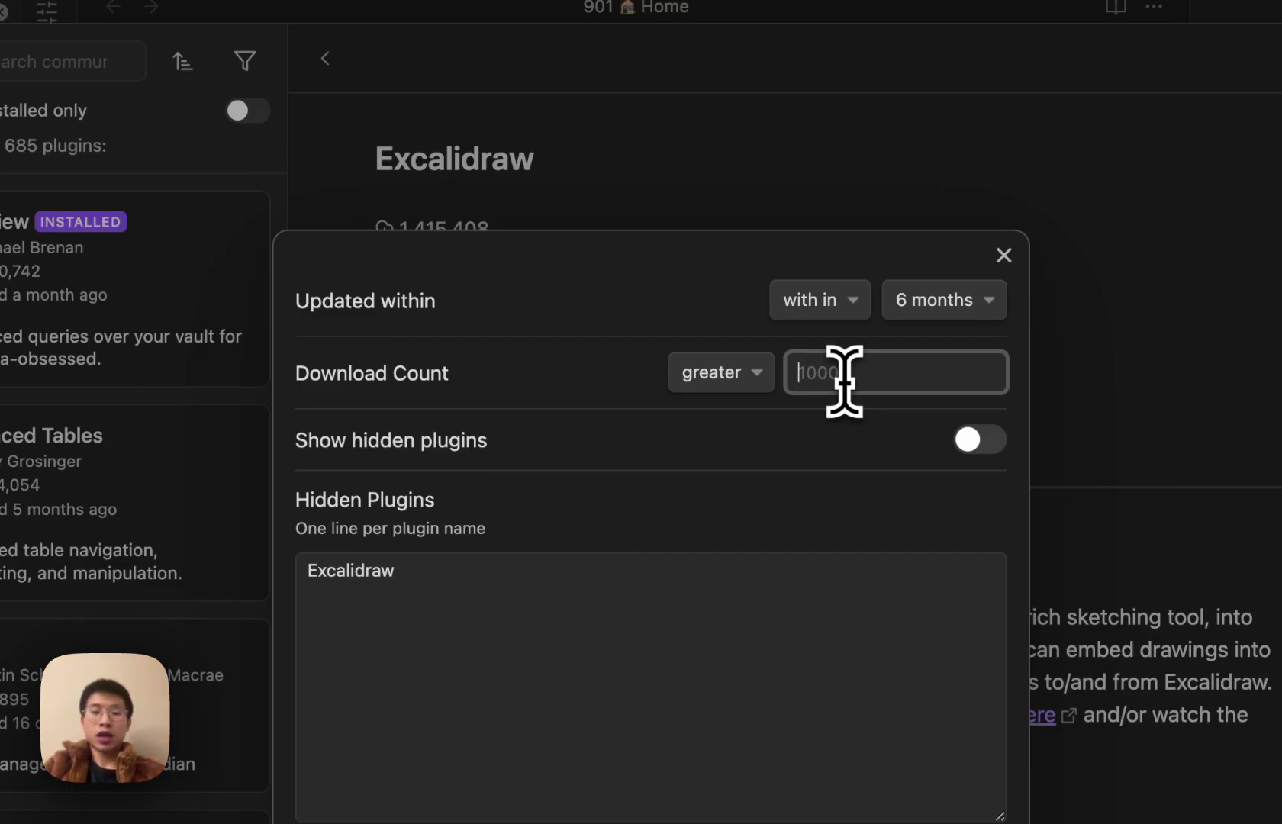
pyautogui.write('10000')
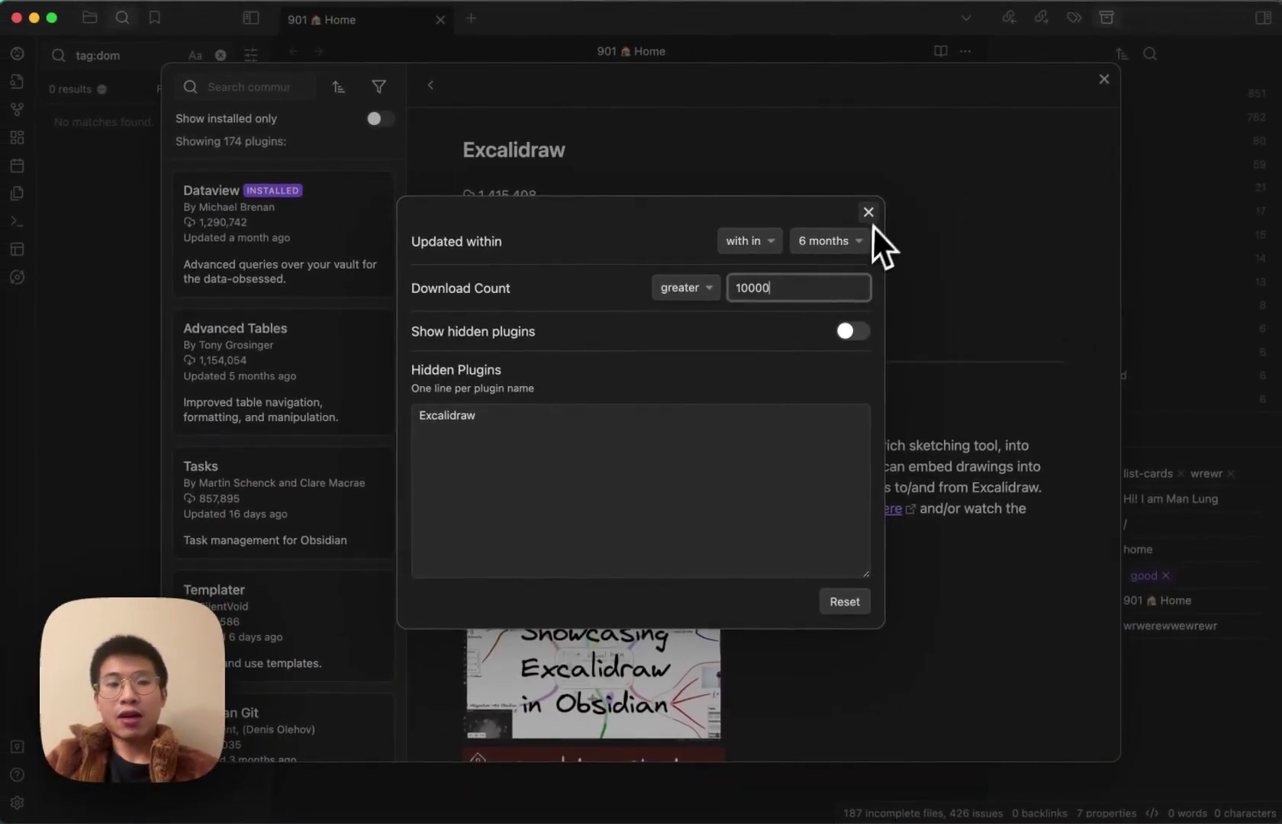
pyautogui.click(874, 216)
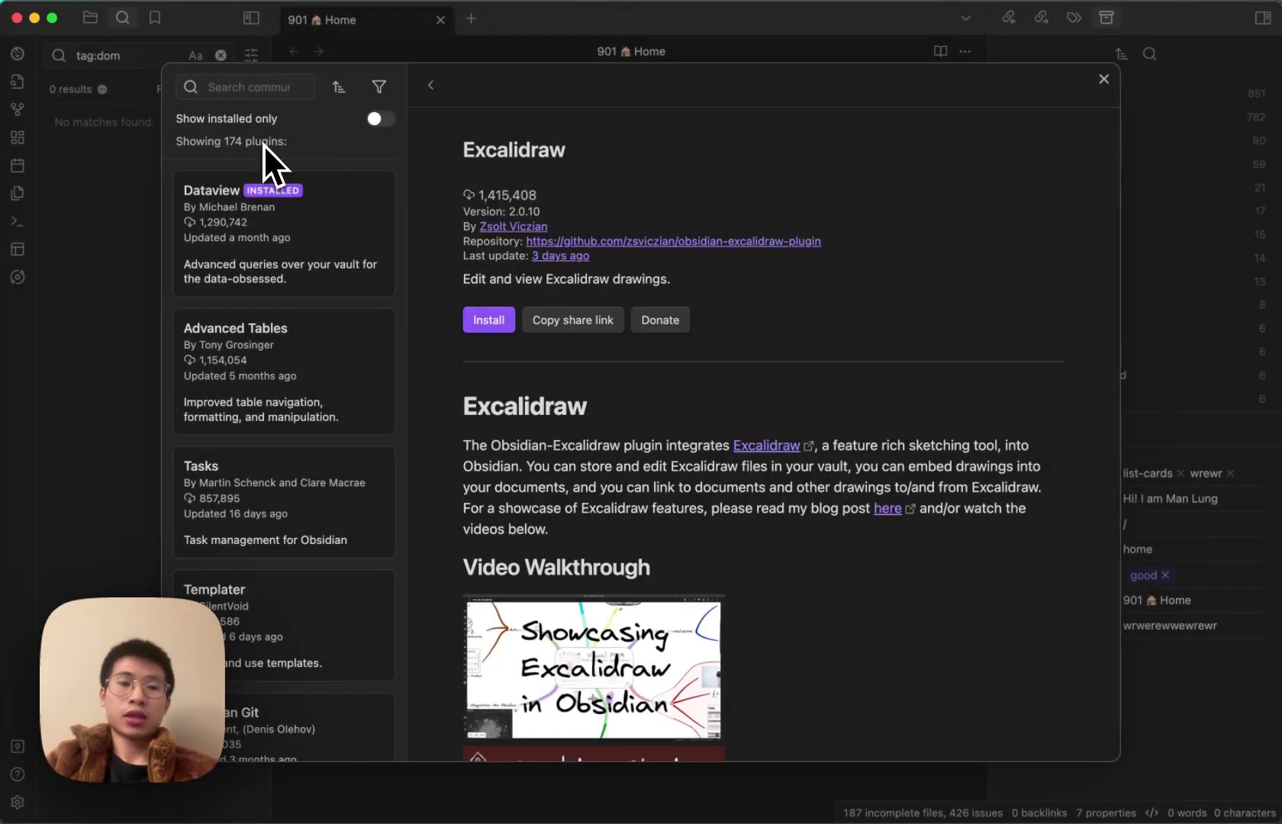
# - Browse the filtered plugins and hide File Tree Alternative Plugin
pyautogui.scroll(-15, 281, 288)
pyautogui.scroll(-10, 281, 289)
pyautogui.click(305, 442)
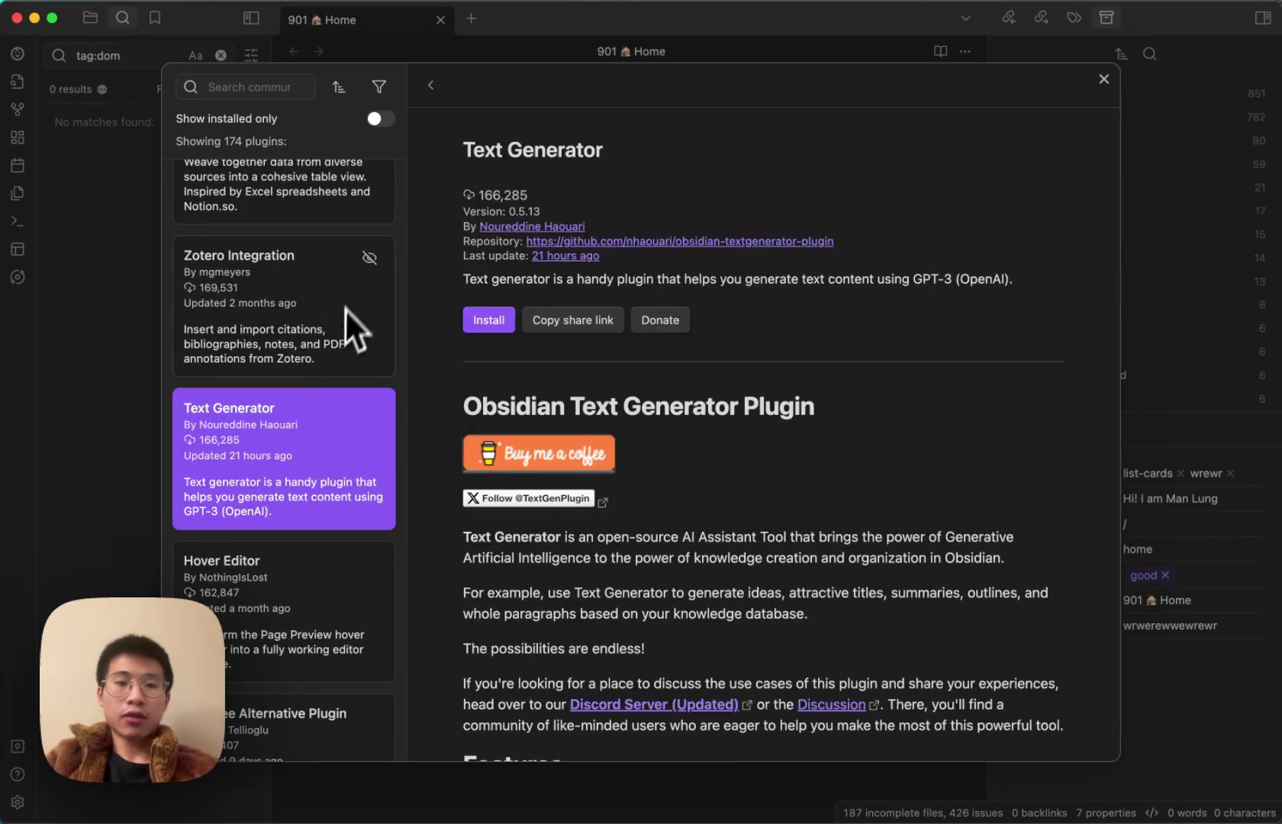
pyautogui.scroll(-8, 339, 442)
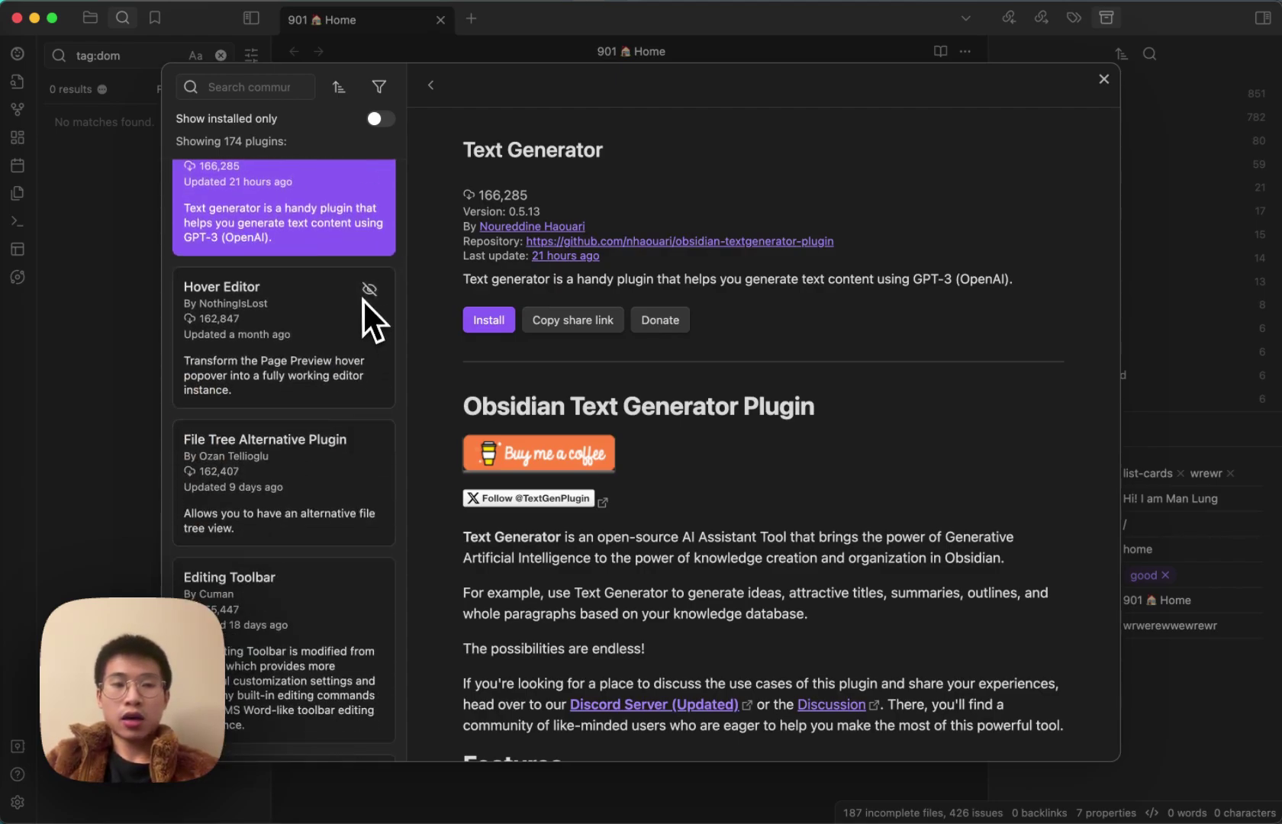
pyautogui.click(286, 318)
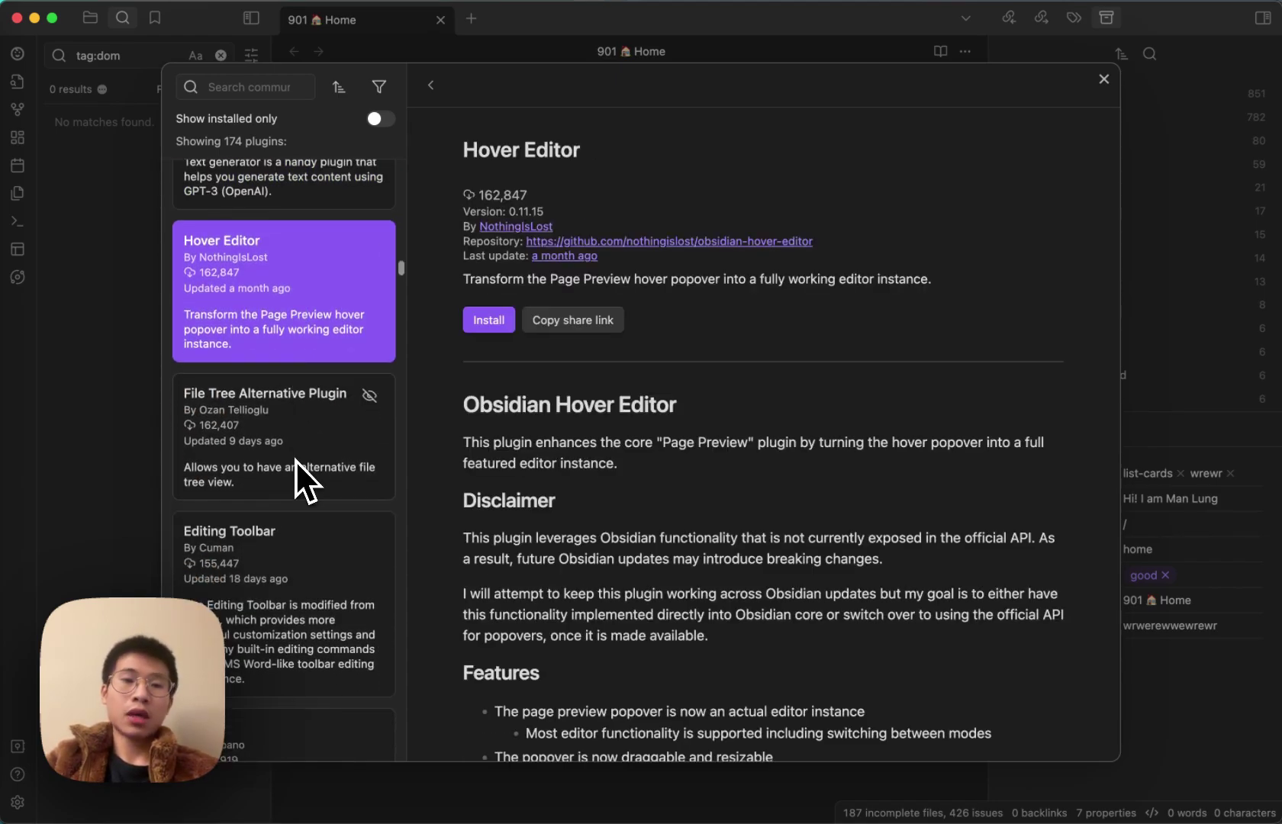
pyautogui.click(295, 459)
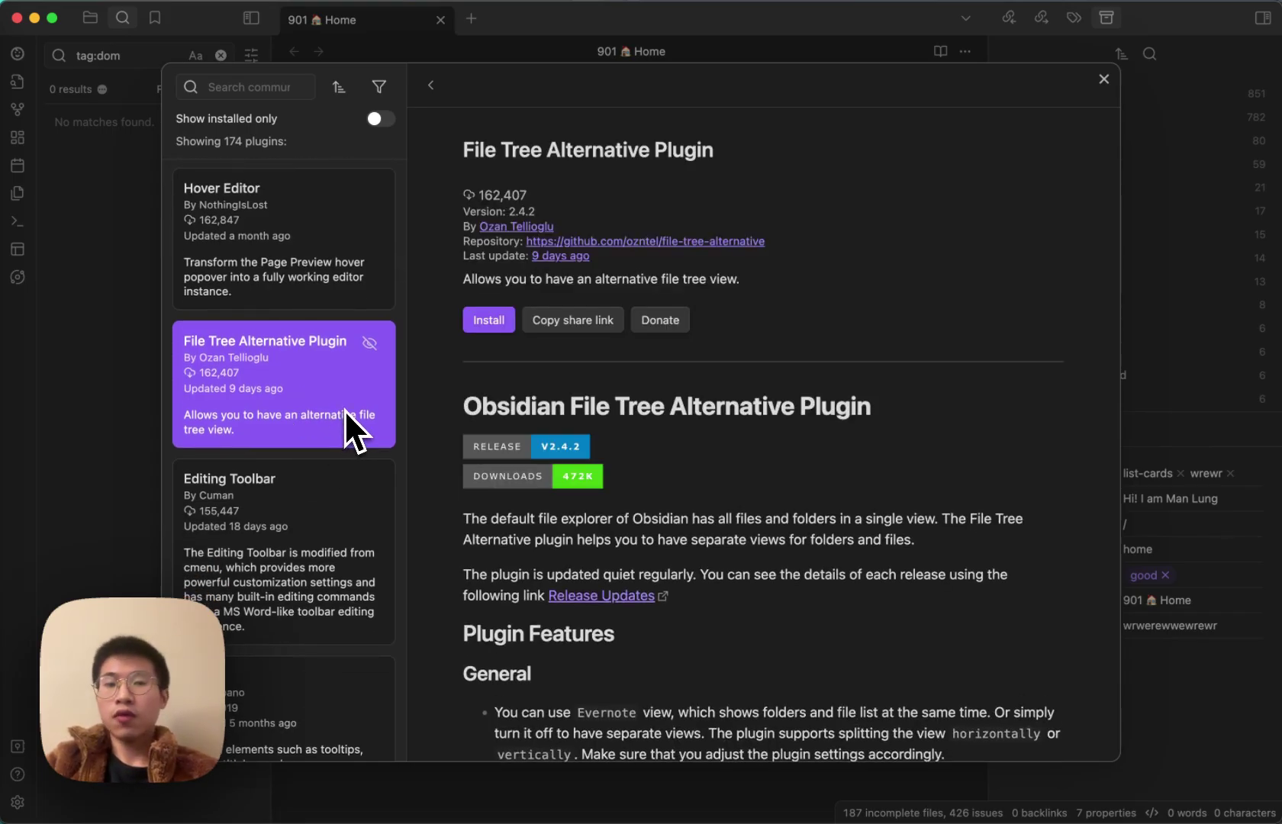
pyautogui.click(369, 344)
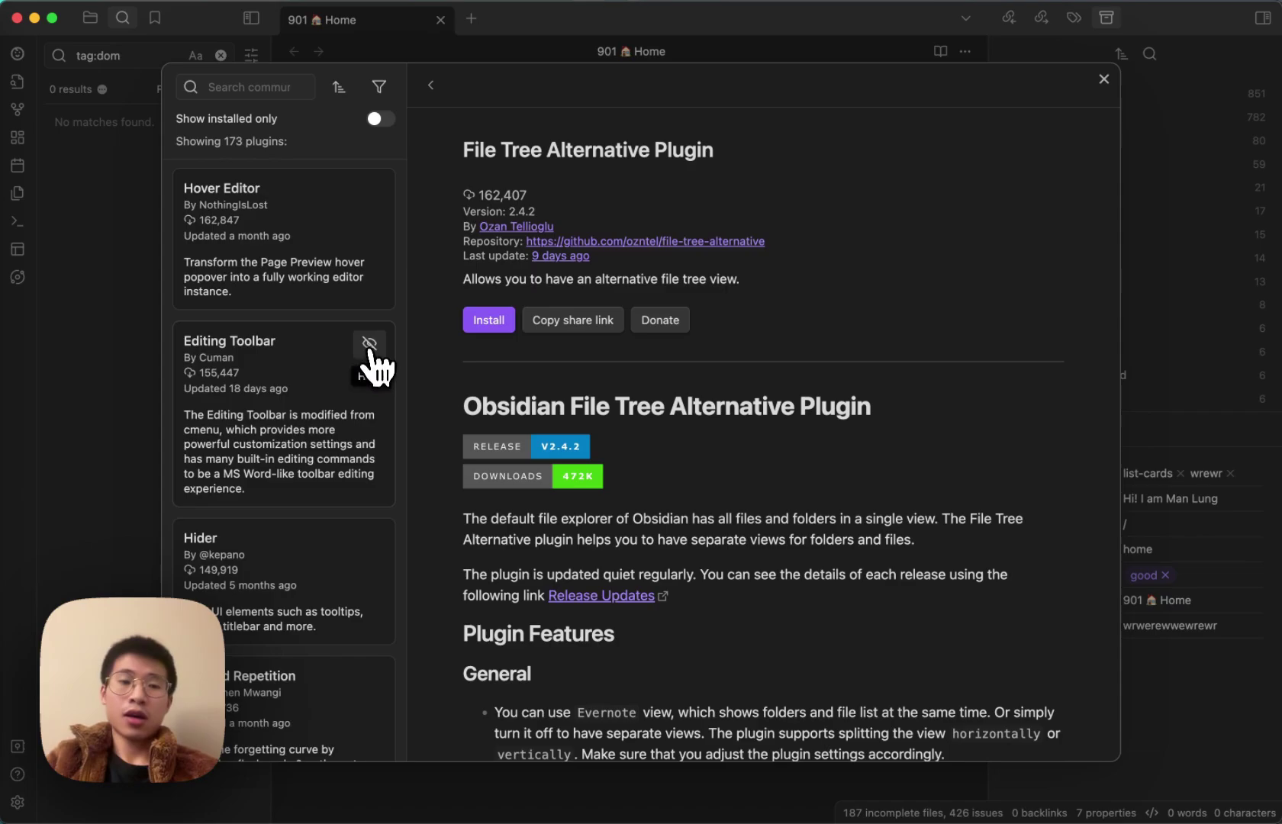
# - Hide the Hider and Spaced Repetition plugins, bringing the count to 171
pyautogui.click(336, 412)
pyautogui.scroll(-1, 334, 473)
pyautogui.click(312, 493)
pyautogui.scroll(-2, 304, 500)
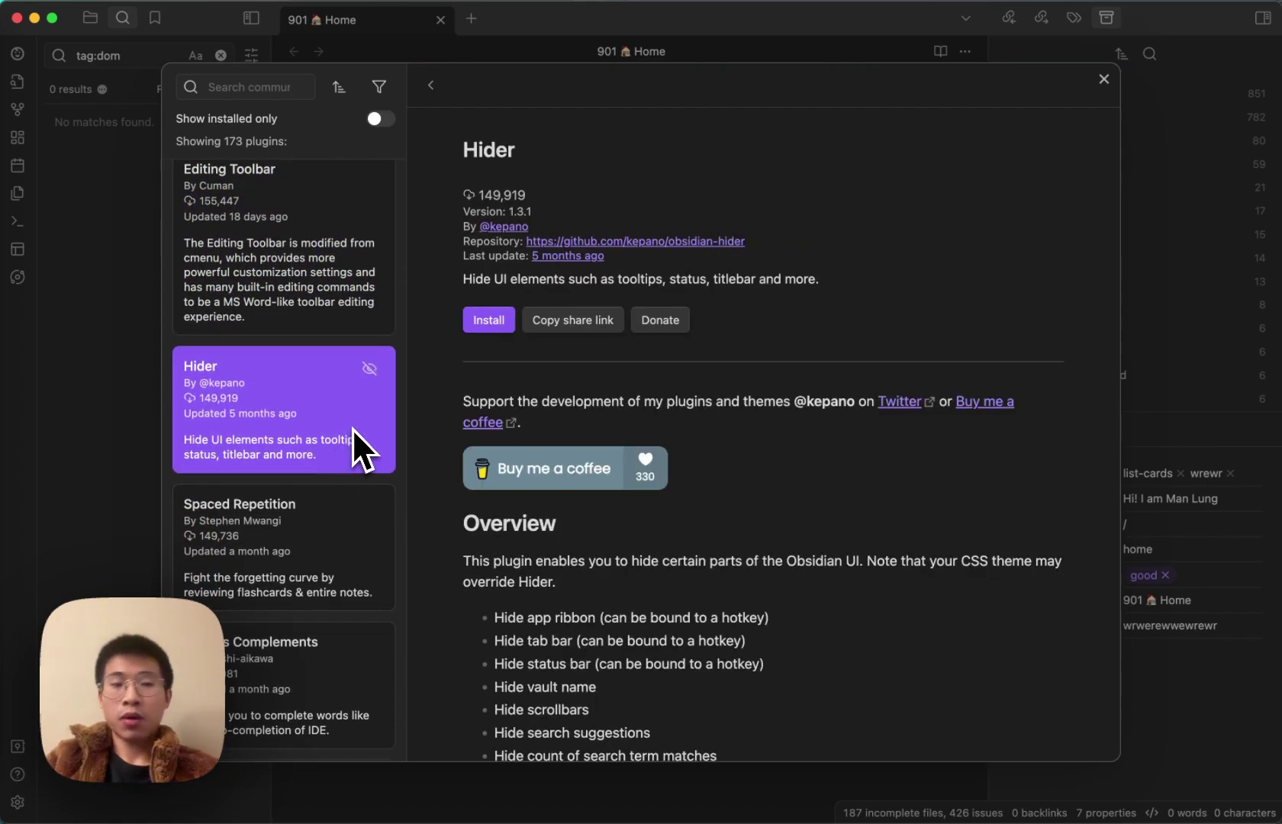
pyautogui.click(366, 374)
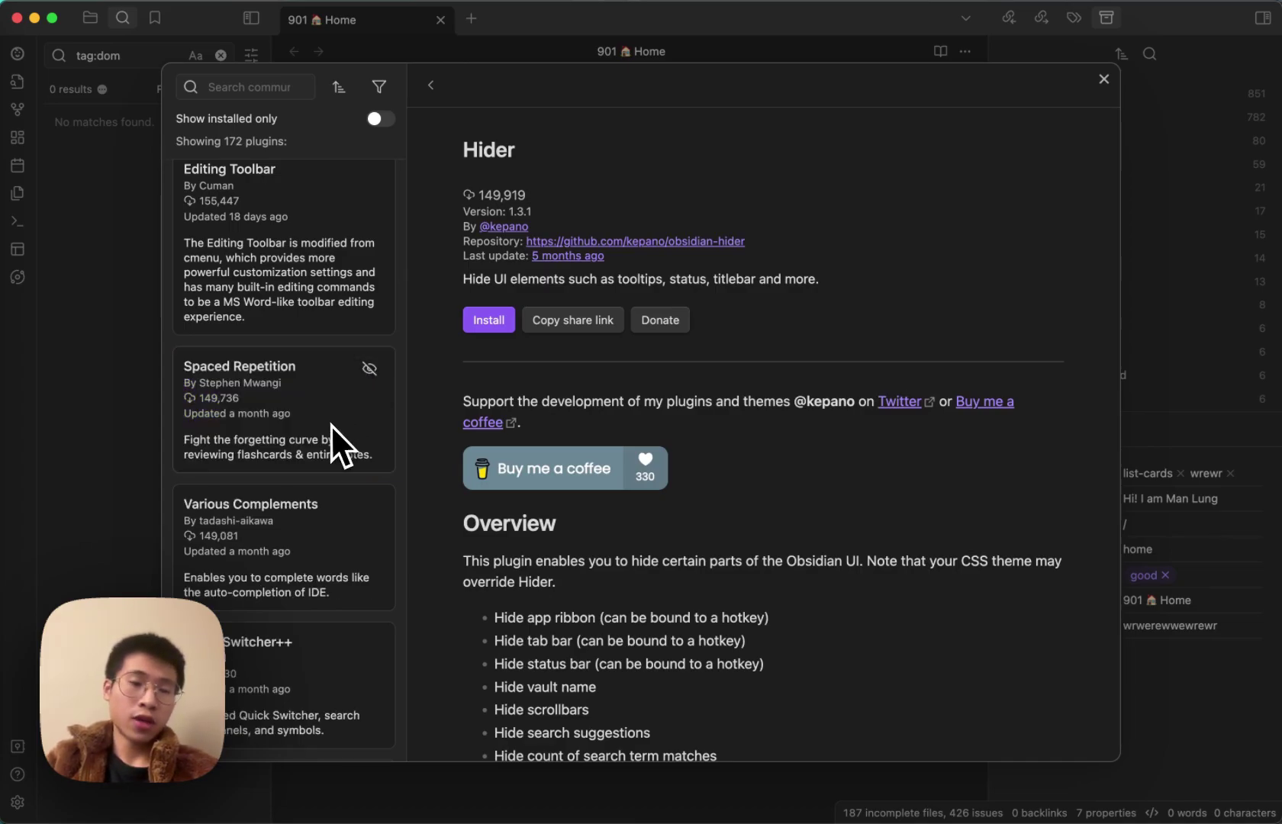
pyautogui.click(353, 406)
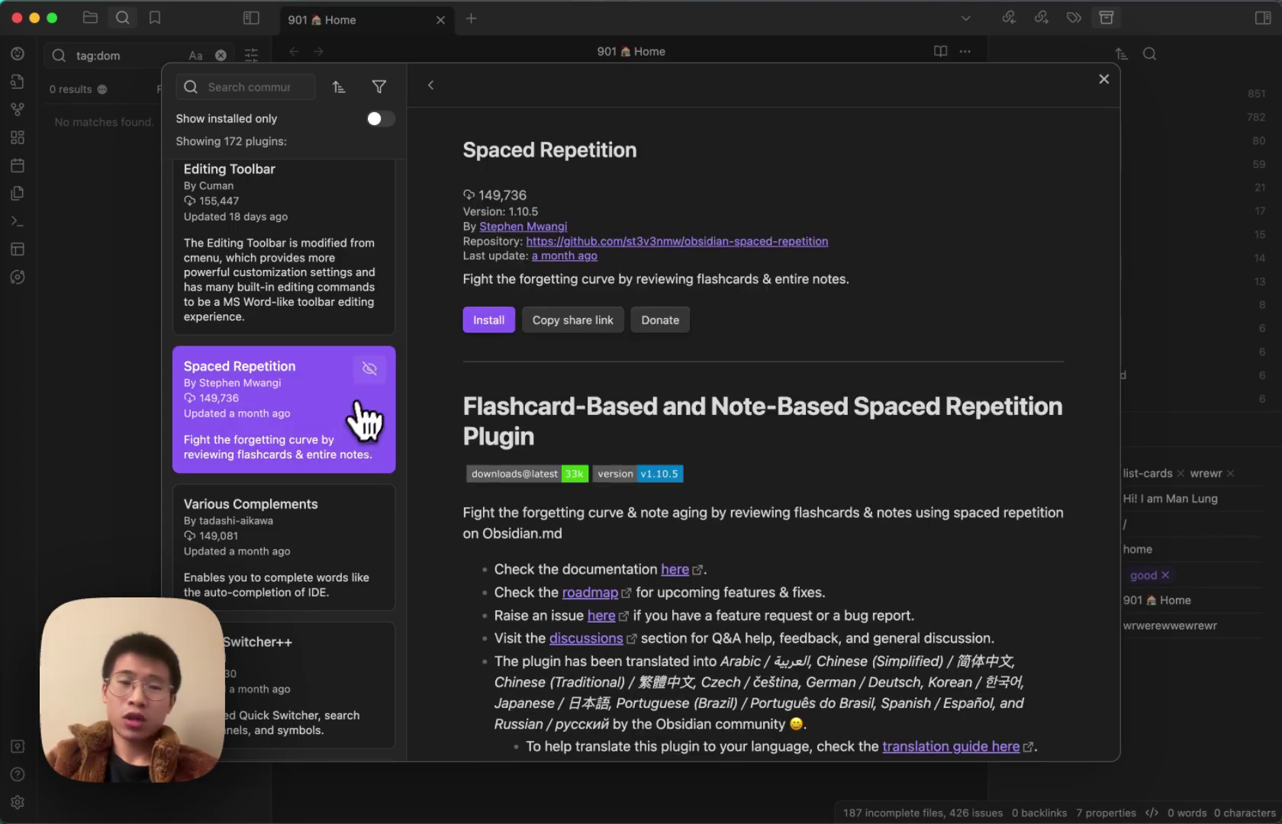
pyautogui.click(368, 370)
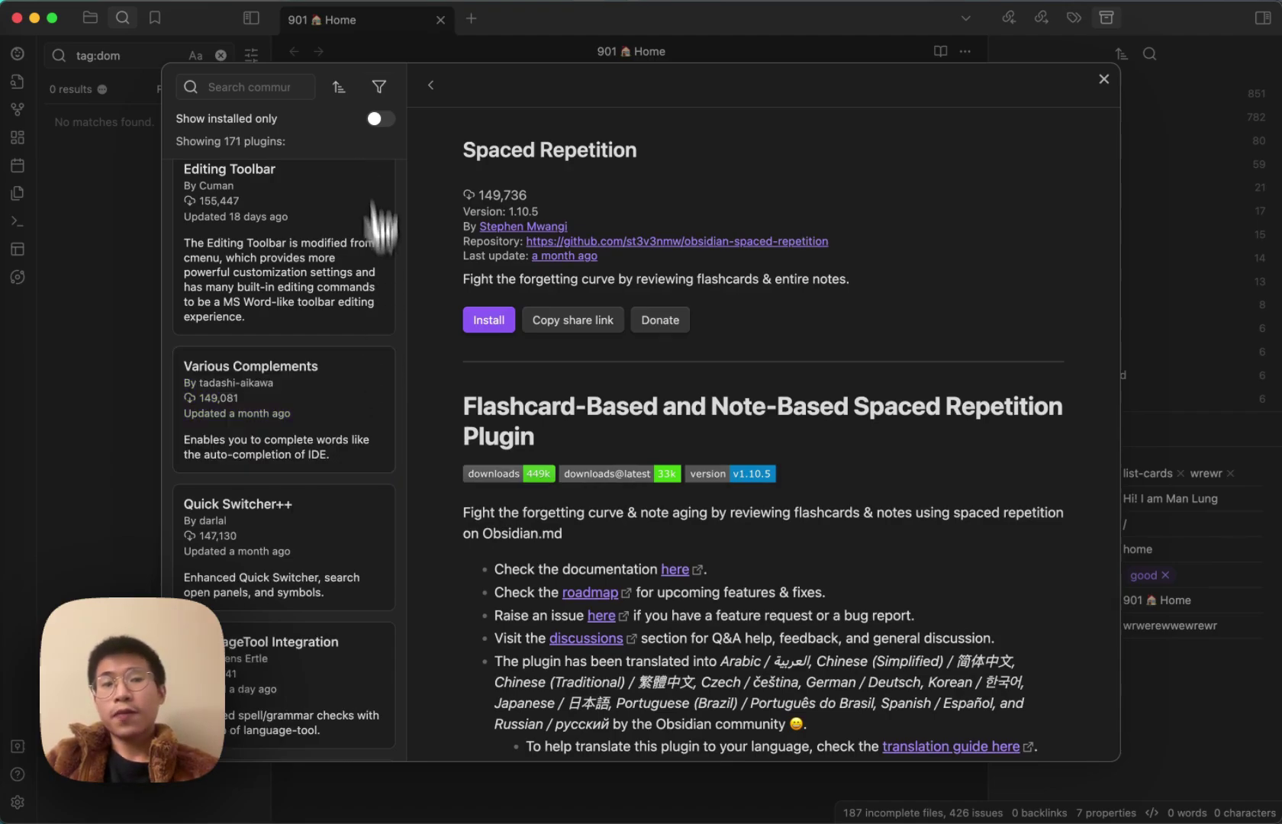
pyautogui.scroll(-10, 366, 409)
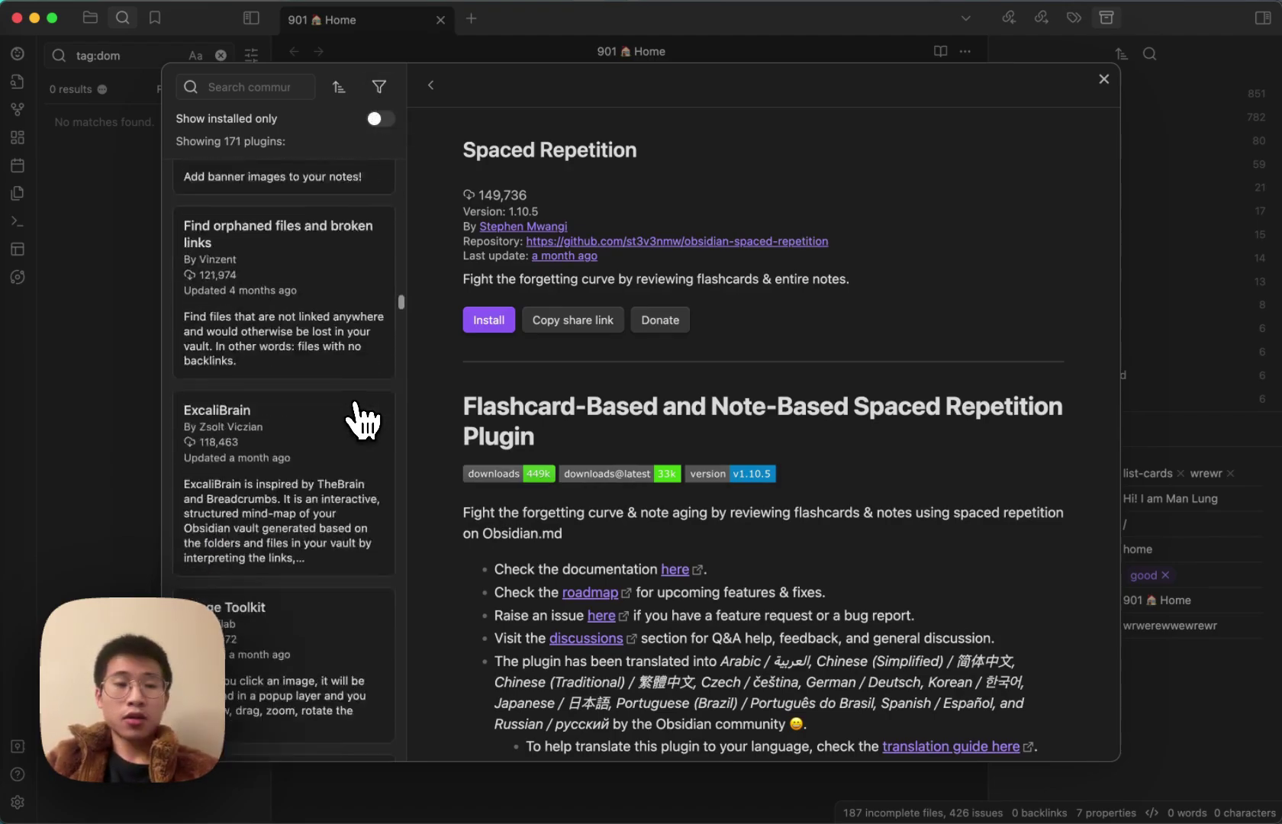
pyautogui.scroll(-2, 362, 419)
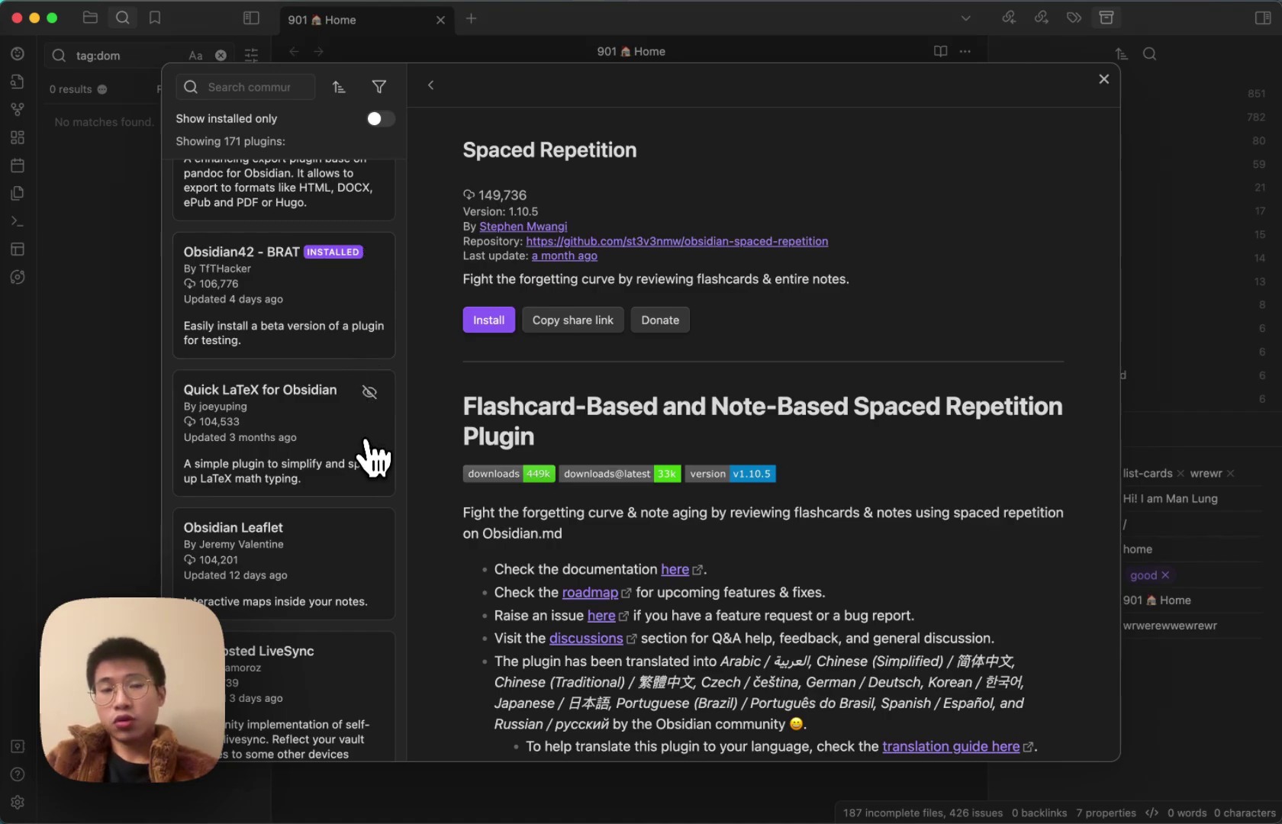
pyautogui.scroll(3, 368, 458)
pyautogui.scroll(10, 372, 458)
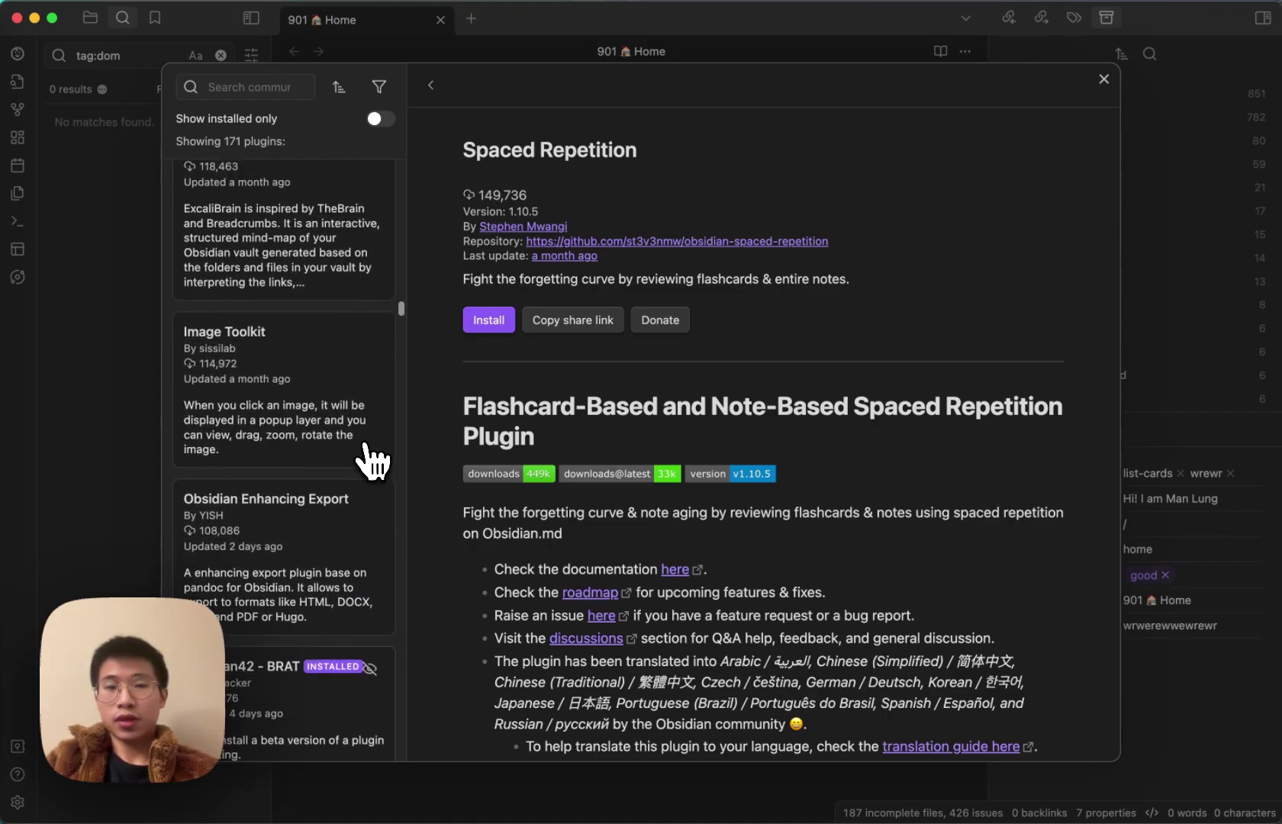
pyautogui.scroll(2, 362, 473)
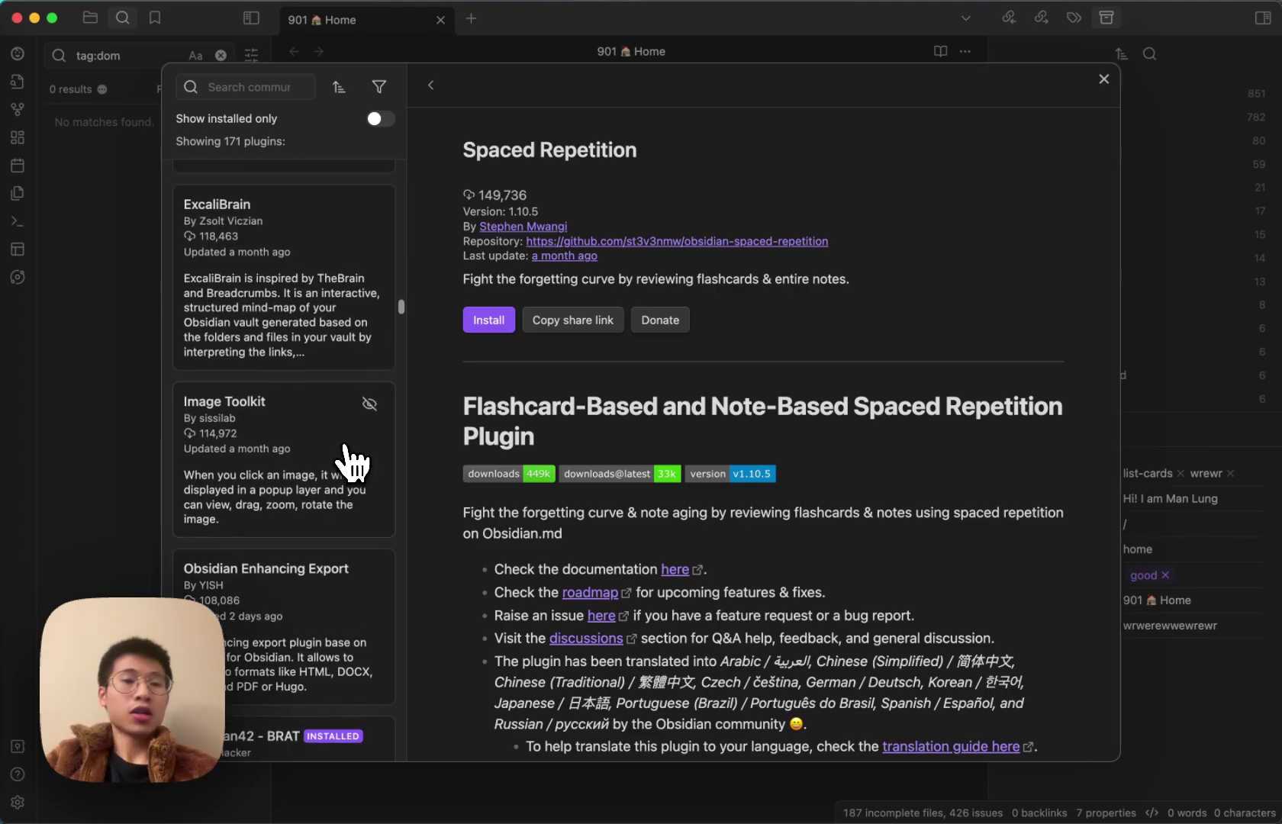